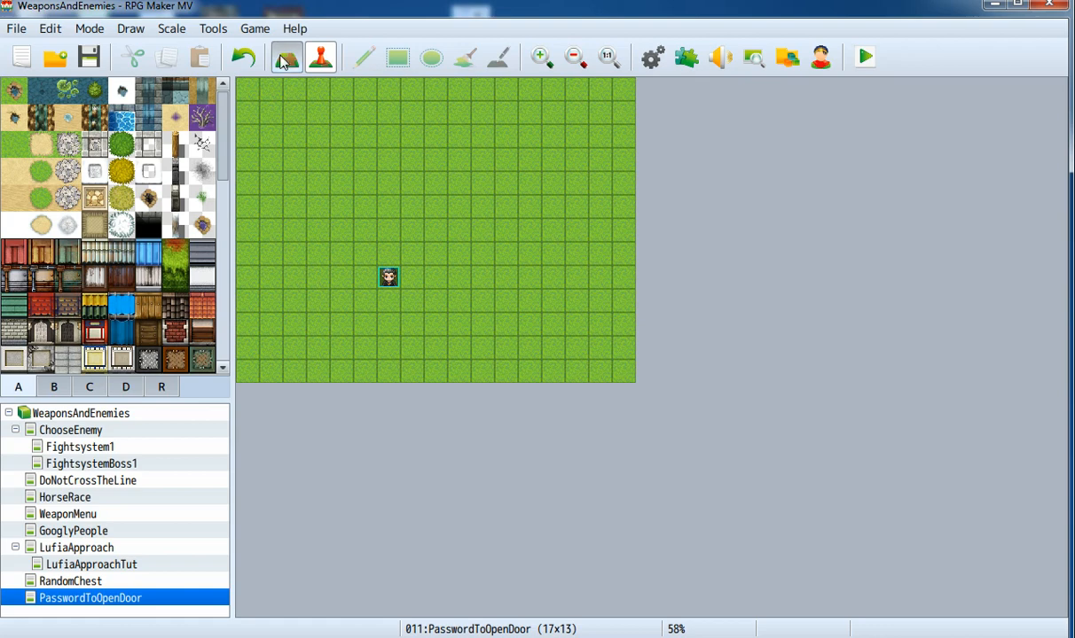
Step: Paint a house near the map top using stone Outer Wall, green Roof, dark doorway and light brick tiles
{"action": "left_click", "coordinate": [282, 55]}
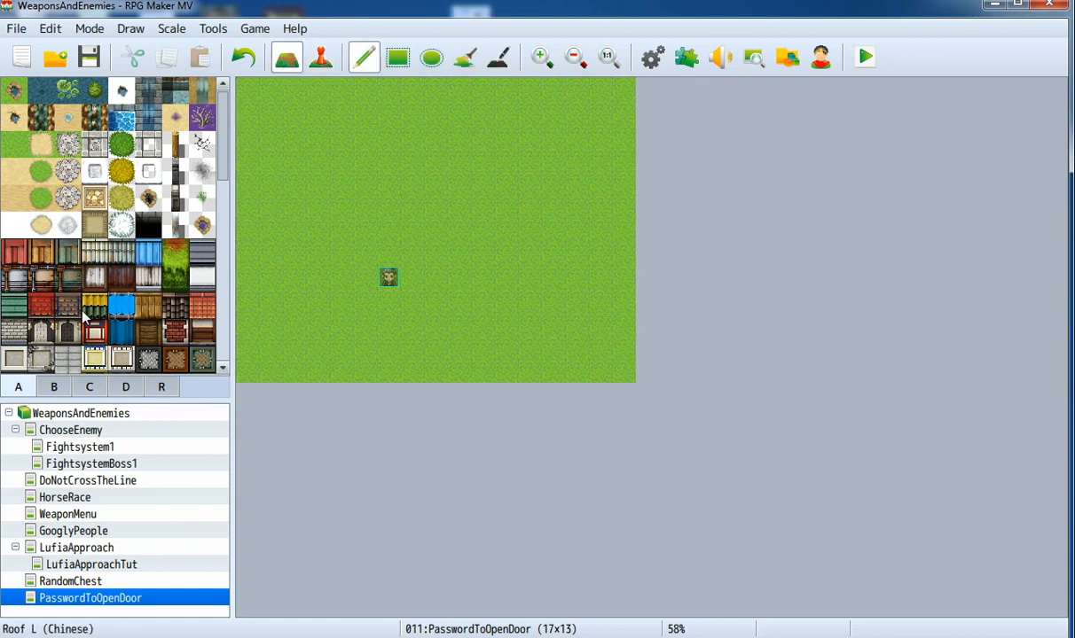
{"action": "left_click", "coordinate": [12, 328]}
{"action": "mouse_move", "coordinate": [347, 196]}
{"action": "left_mouse_down"}
{"action": "mouse_move", "coordinate": [345, 186]}
{"action": "mouse_move", "coordinate": [437, 184]}
{"action": "mouse_move", "coordinate": [433, 166]}
{"action": "mouse_move", "coordinate": [345, 166]}
{"action": "mouse_move", "coordinate": [348, 137]}
{"action": "mouse_move", "coordinate": [406, 126]}
{"action": "mouse_move", "coordinate": [443, 132]}
{"action": "mouse_move", "coordinate": [384, 134]}
{"action": "mouse_move", "coordinate": [345, 119]}
{"action": "left_mouse_up"}
{"action": "left_click", "coordinate": [14, 305]}
{"action": "scroll", "coordinate": [42, 262], "scroll_direction": "down", "scroll_amount": 8}
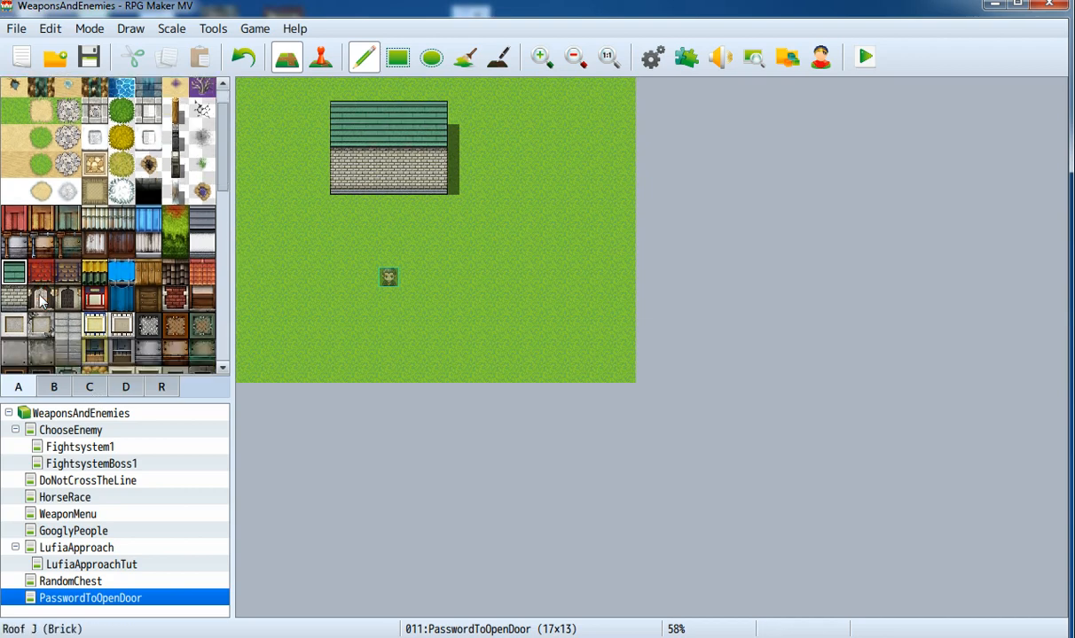
{"action": "left_click", "coordinate": [14, 235]}
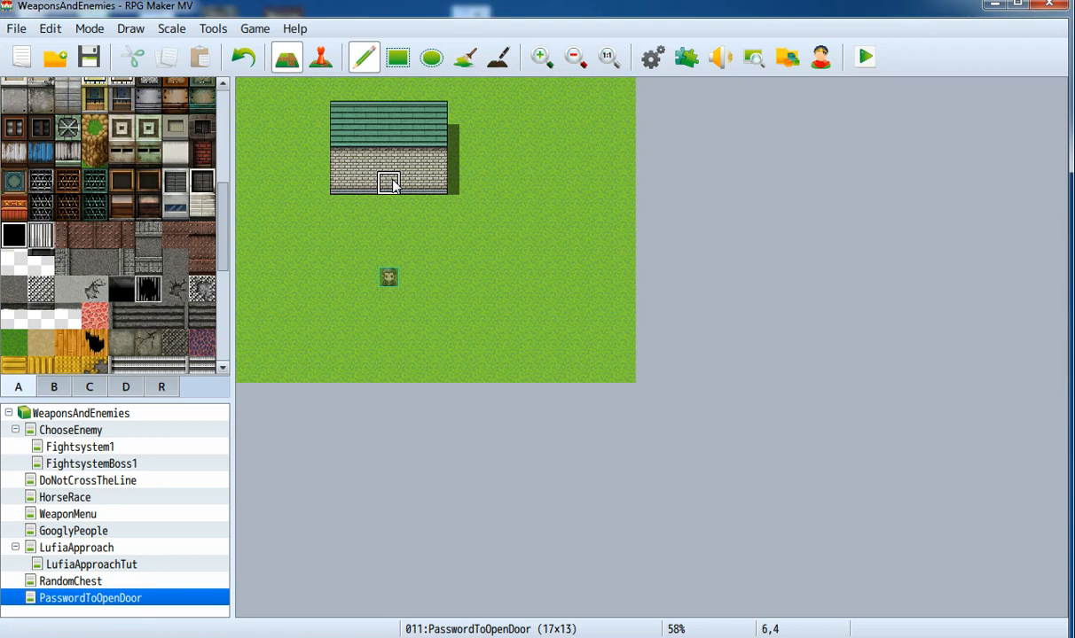
{"action": "scroll", "coordinate": [148, 222], "scroll_direction": "up", "scroll_amount": 5}
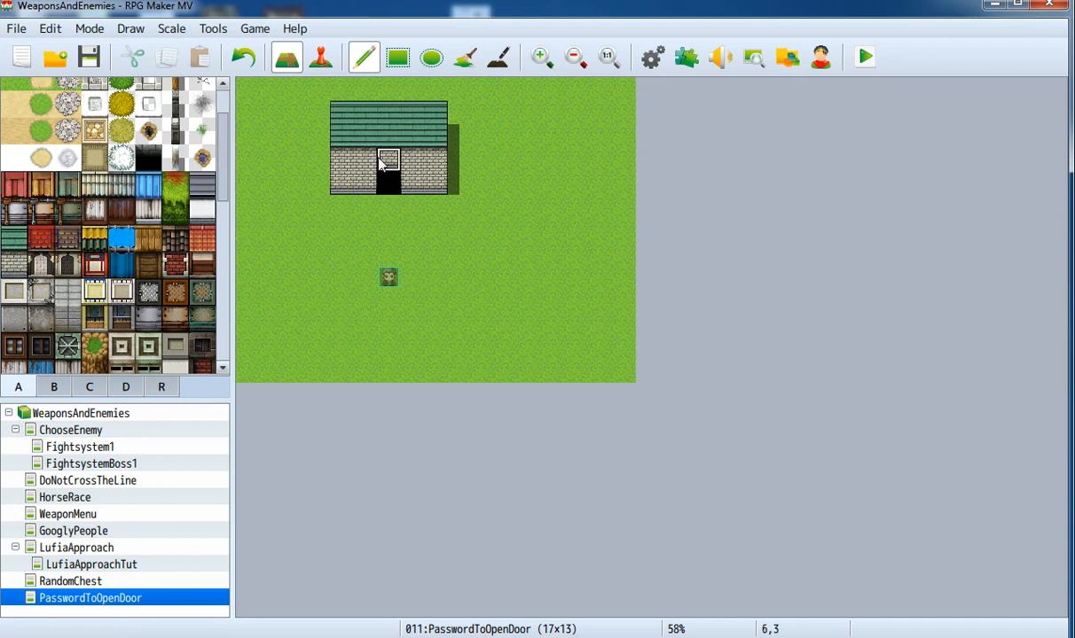
{"action": "left_click", "coordinate": [20, 264]}
Step: Create an event named Door on the doorway tile using the grey !SF_Door1 door sprite
{"action": "left_click", "coordinate": [321, 61]}
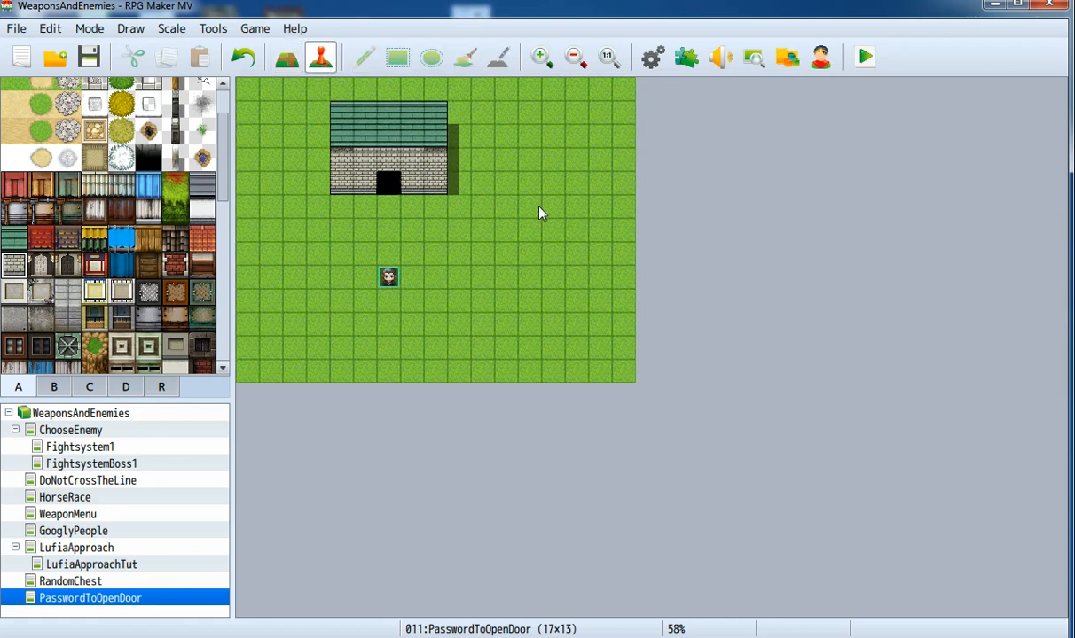
{"action": "double_click", "coordinate": [386, 182]}
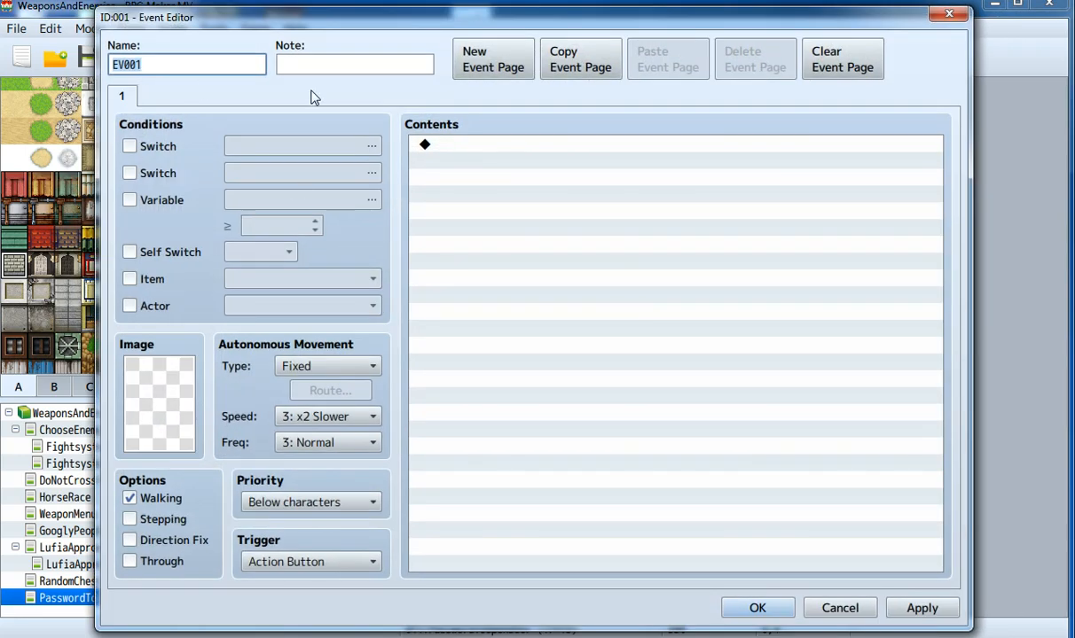
{"action": "type", "text": "Door"}
{"action": "left_click", "coordinate": [171, 393]}
{"action": "double_click", "coordinate": [171, 393]}
{"action": "scroll", "coordinate": [344, 343], "scroll_direction": "down", "scroll_amount": 4}
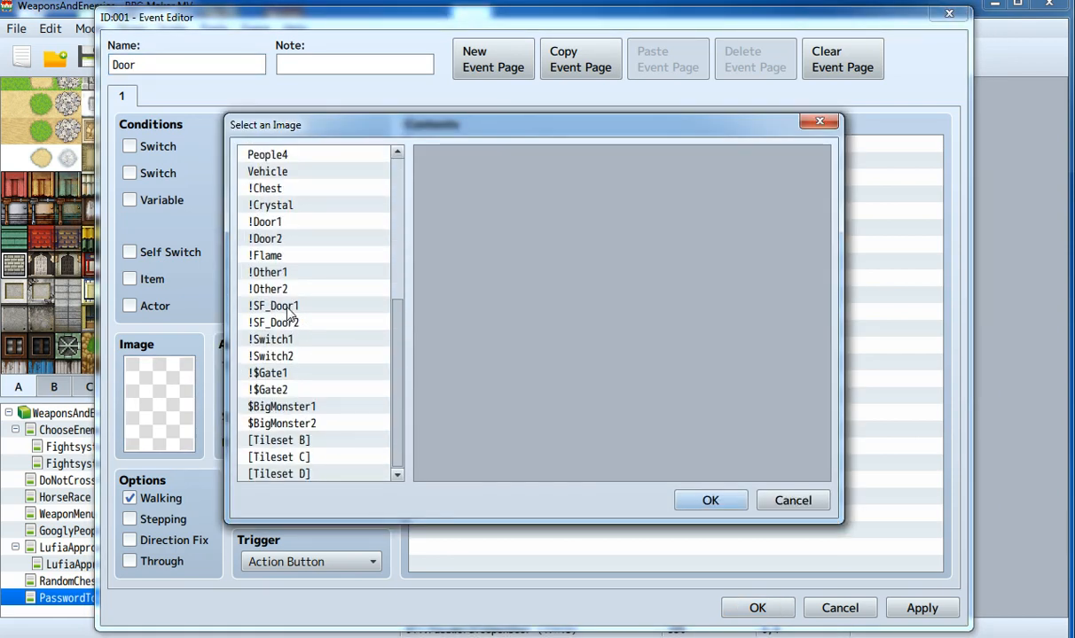
{"action": "left_click", "coordinate": [286, 306]}
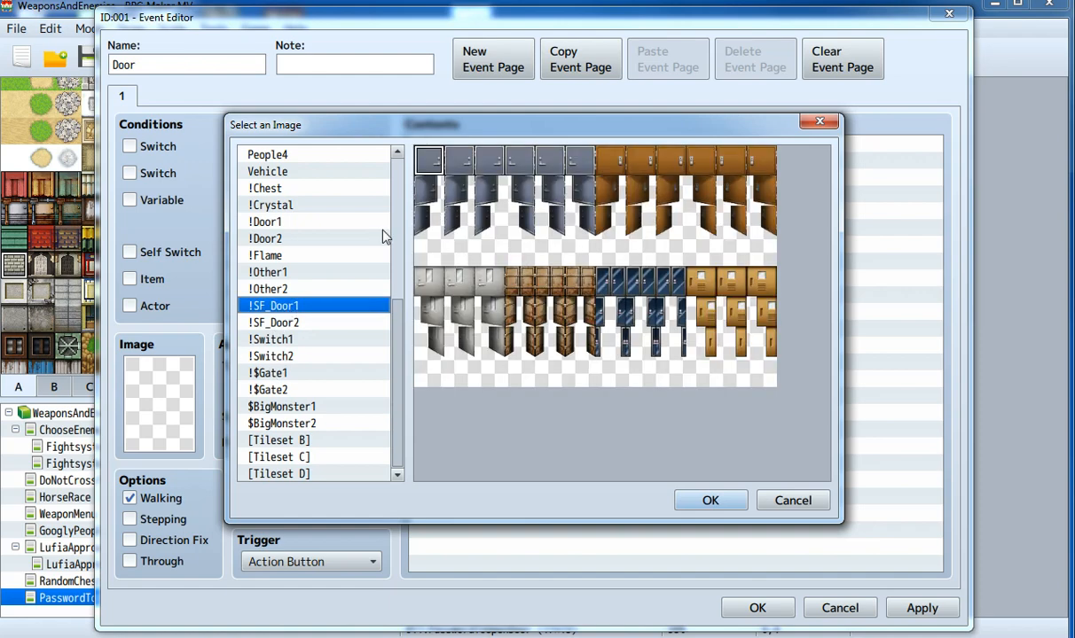
{"action": "double_click", "coordinate": [426, 157]}
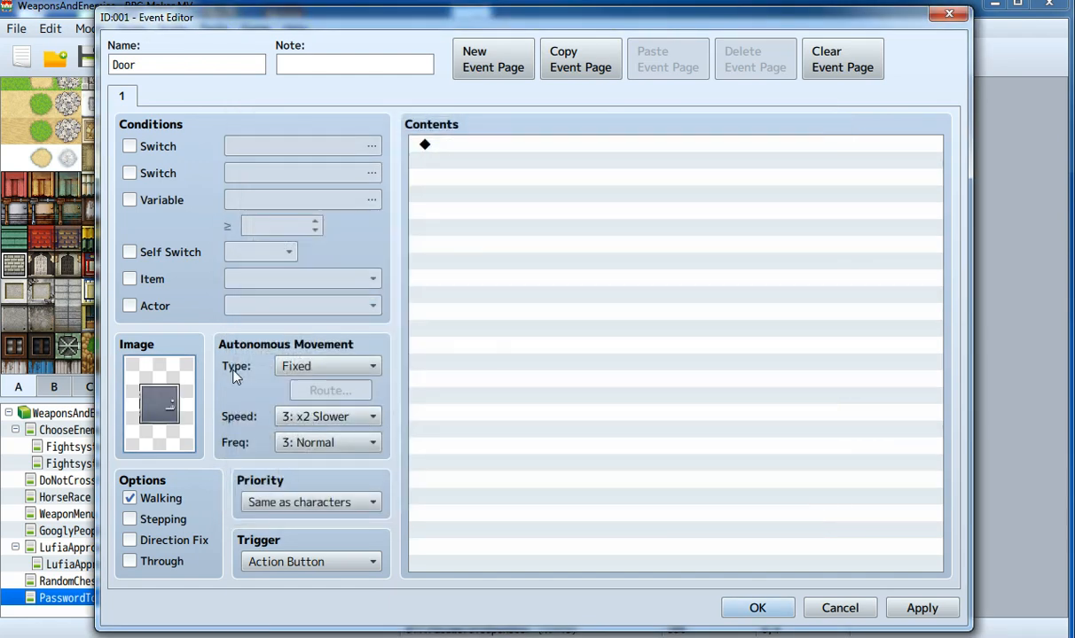
Step: Add an Input Number command storing 6 digits in variable 0150 Password
{"action": "double_click", "coordinate": [543, 193]}
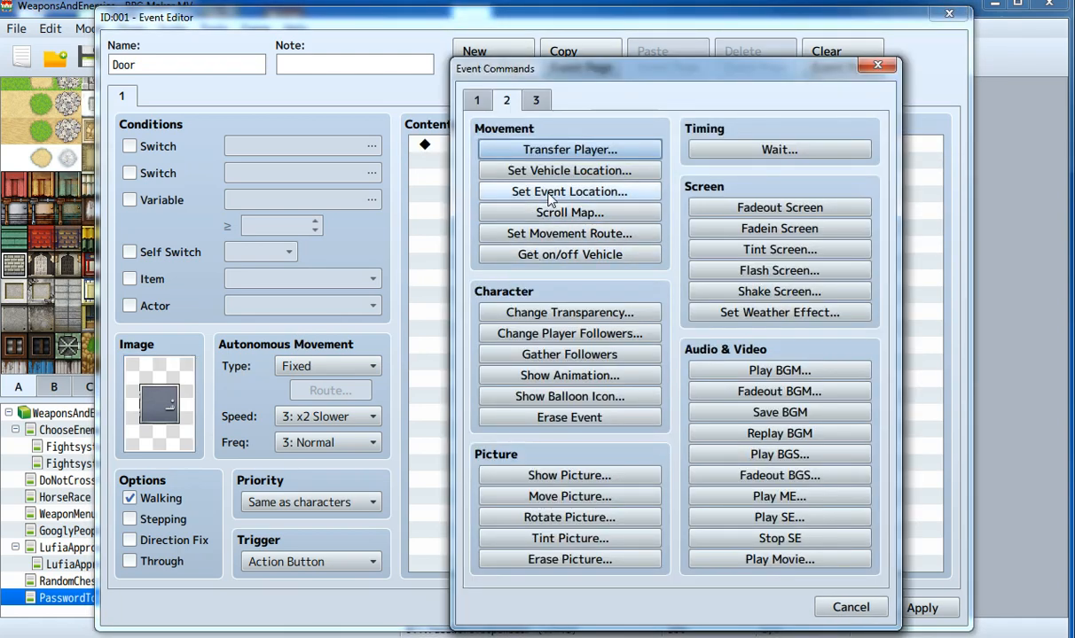
{"action": "left_click", "coordinate": [479, 100]}
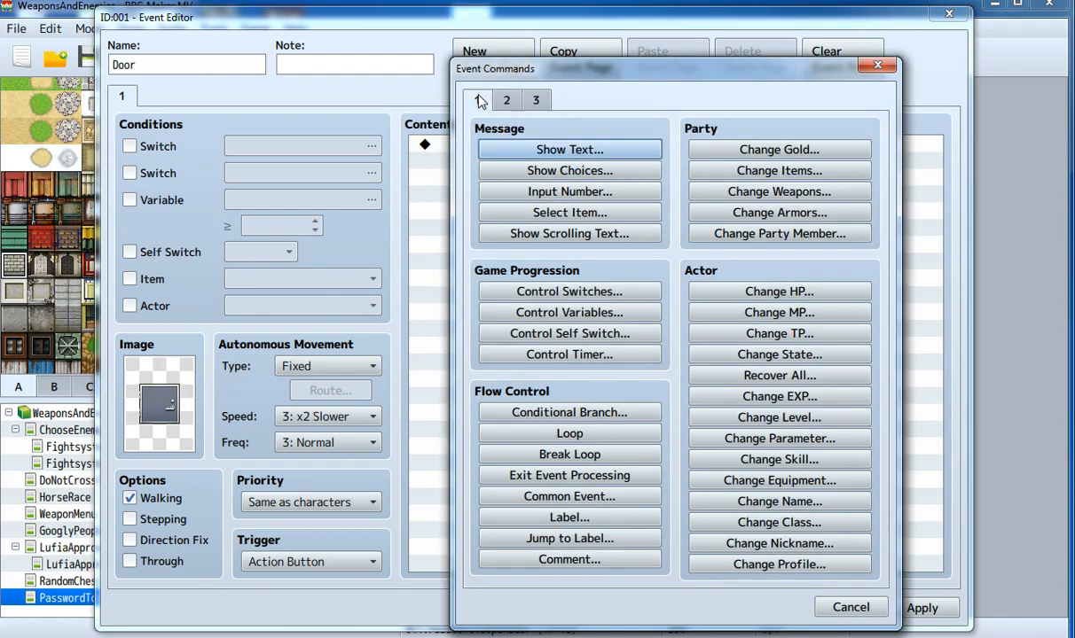
{"action": "left_click", "coordinate": [553, 194]}
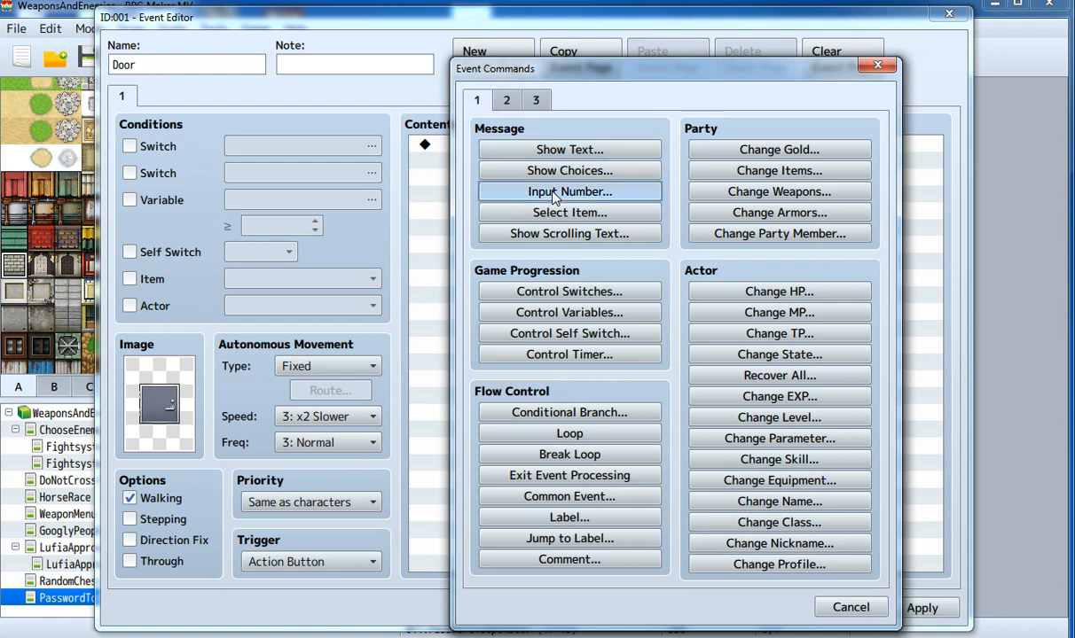
{"action": "left_click", "coordinate": [552, 194]}
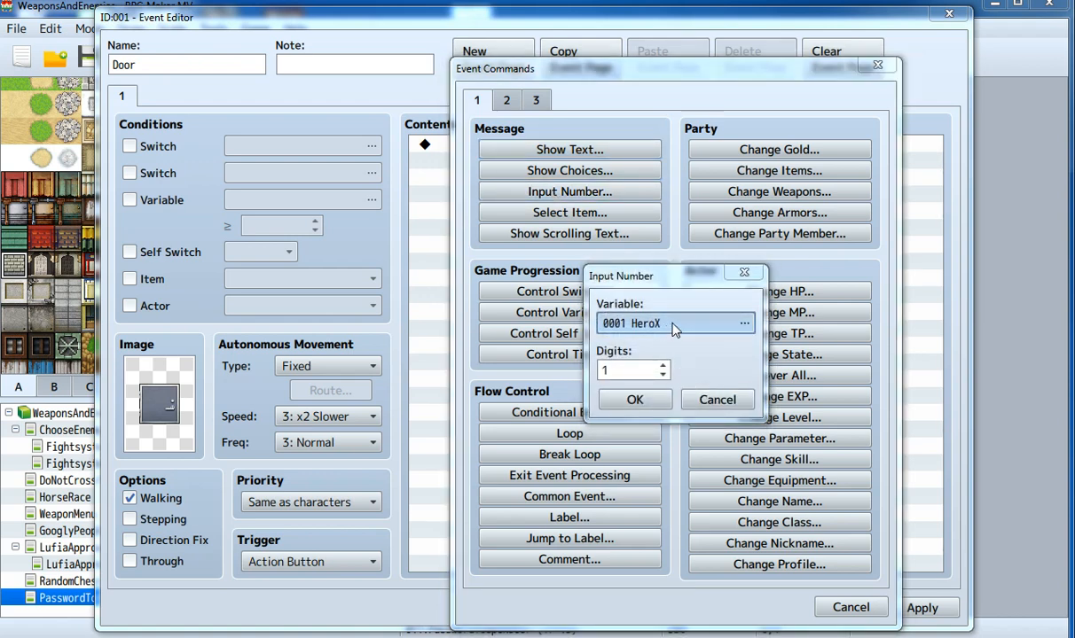
{"action": "double_click", "coordinate": [674, 329]}
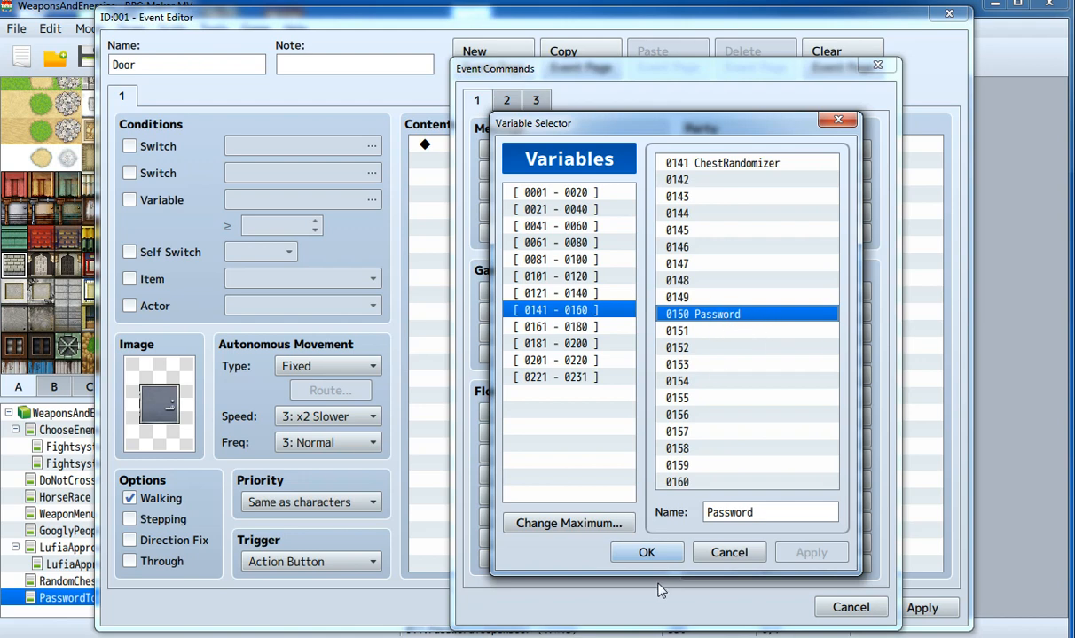
{"action": "left_click", "coordinate": [645, 554]}
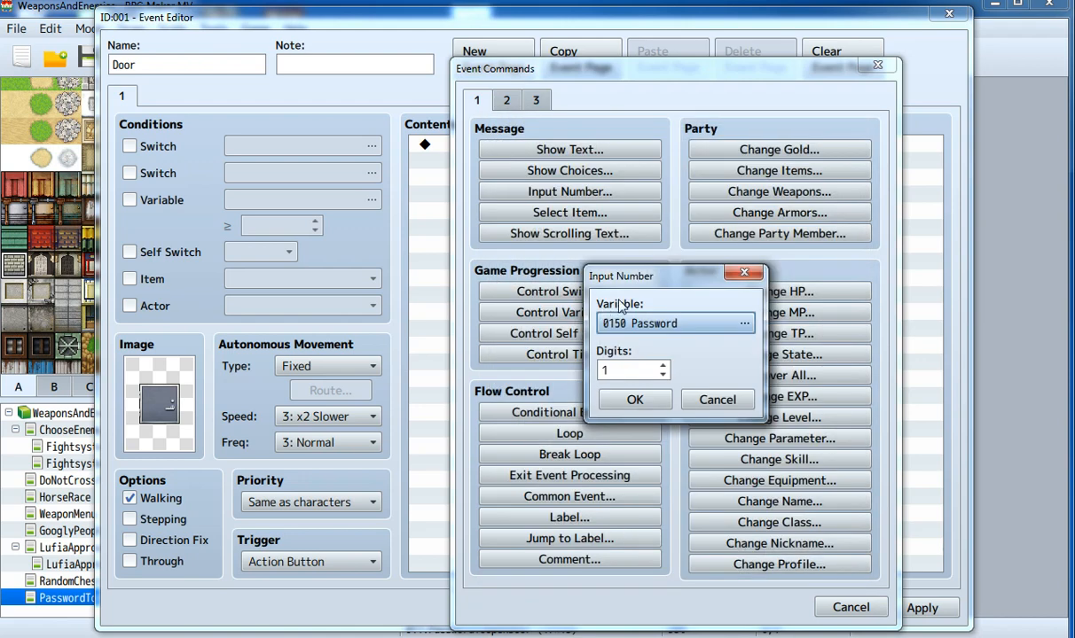
{"action": "left_click", "coordinate": [623, 373]}
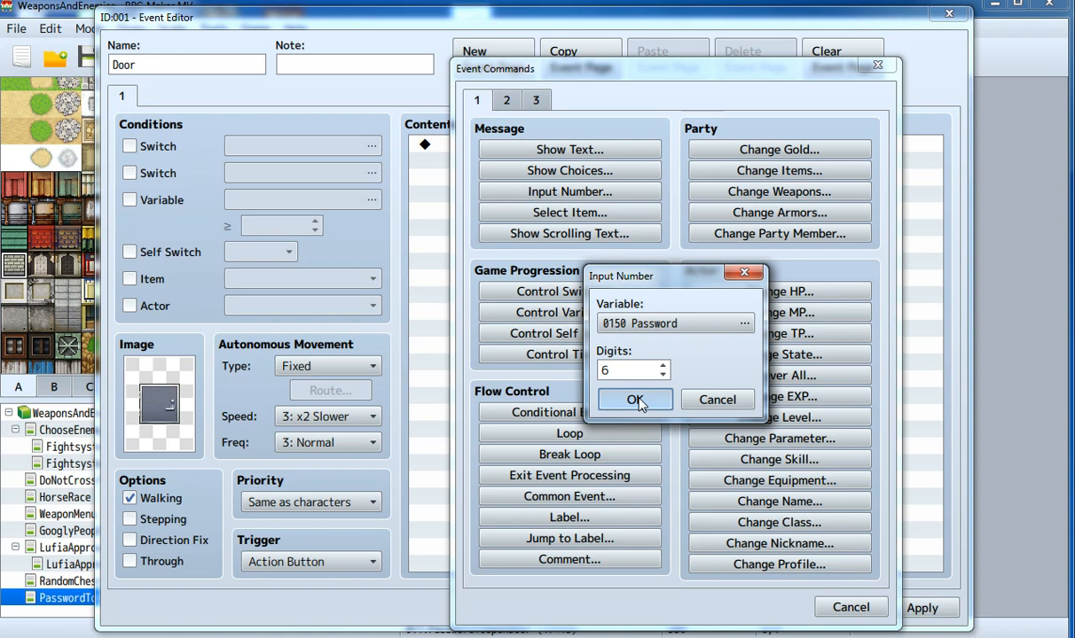
{"action": "left_click", "coordinate": [636, 399]}
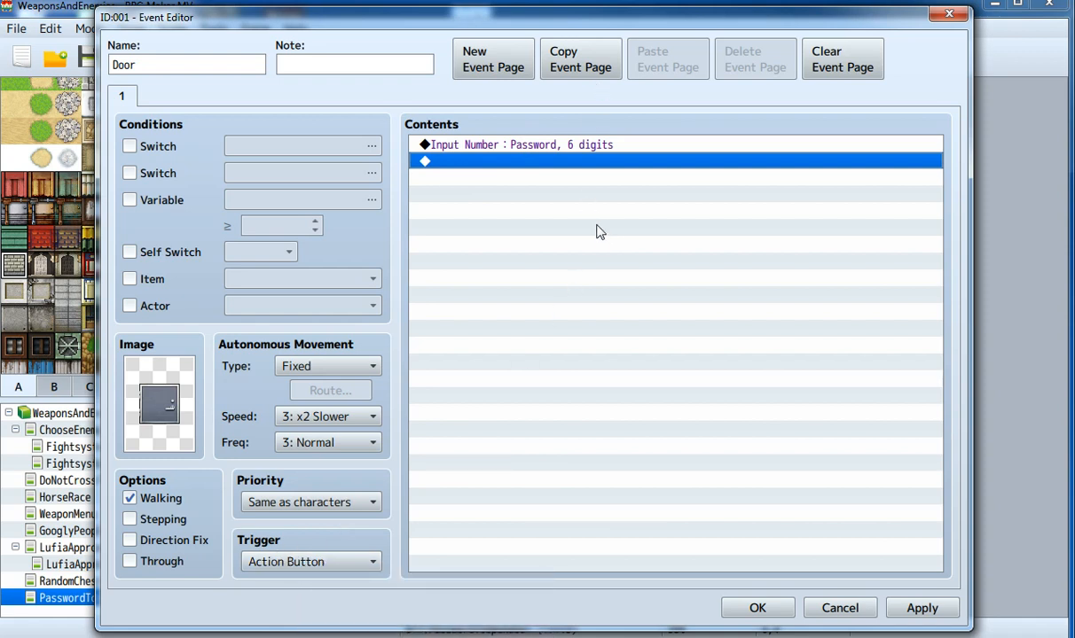
{"action": "double_click", "coordinate": [476, 169]}
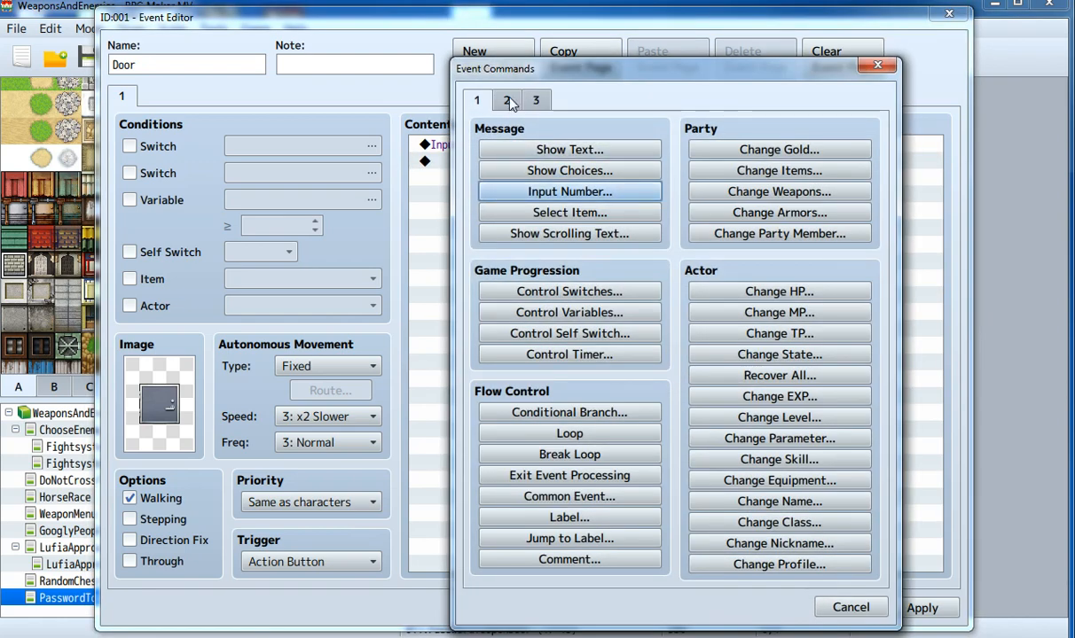
{"action": "left_click", "coordinate": [554, 412]}
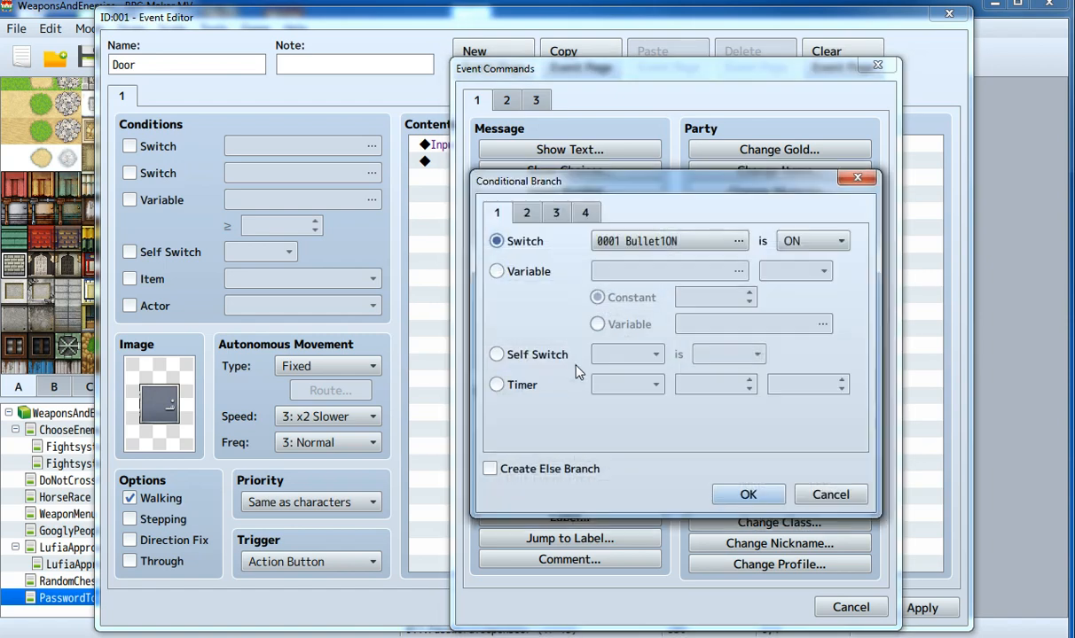
{"action": "left_click", "coordinate": [524, 271]}
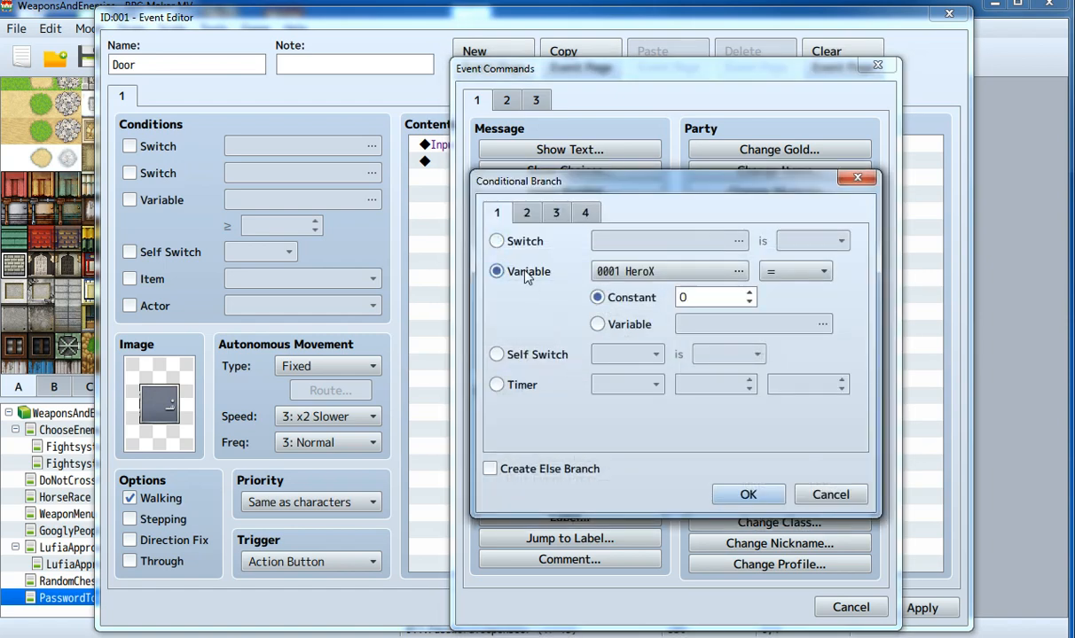
{"action": "double_click", "coordinate": [670, 272]}
{"action": "double_click", "coordinate": [686, 315]}
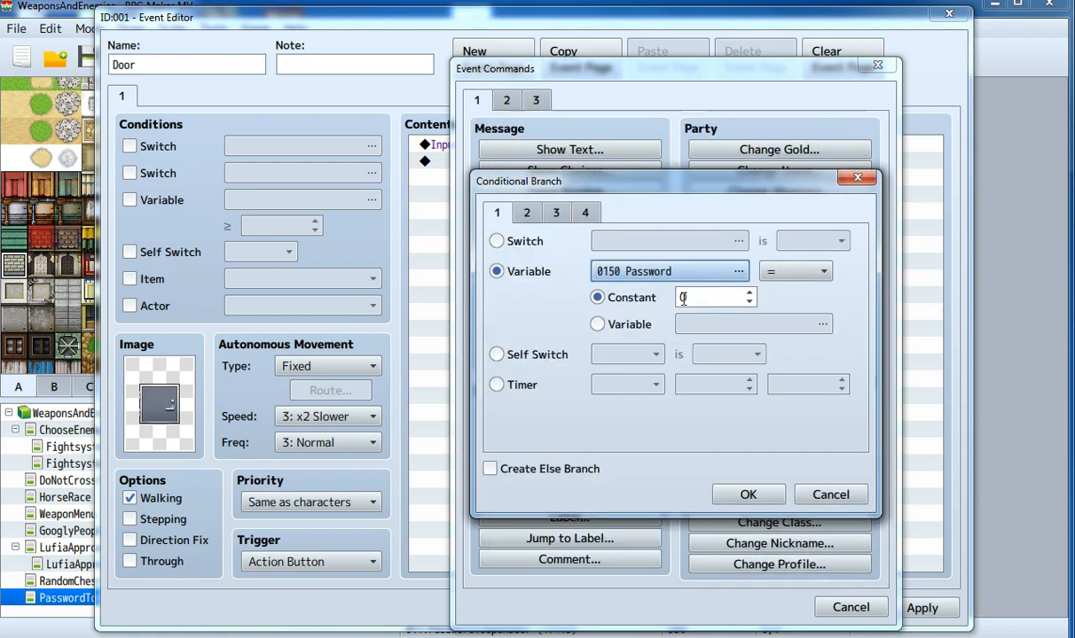
{"action": "left_click", "coordinate": [684, 298]}
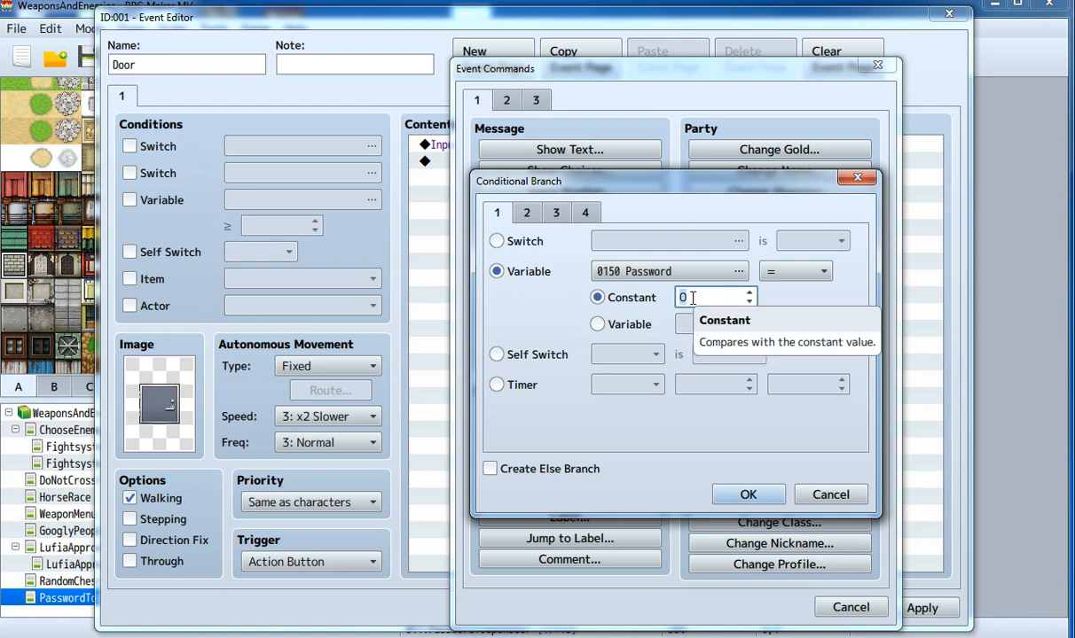
{"action": "type", "text": "224"}
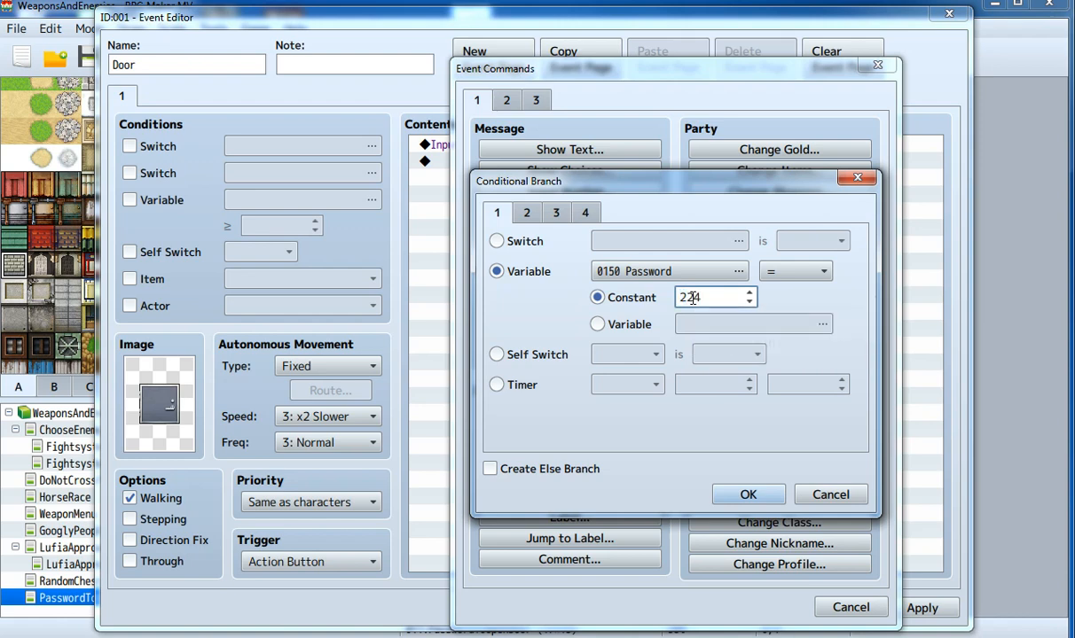
{"action": "type", "text": "466"}
{"action": "left_click_drag", "start_coordinate": [723, 306], "coordinate": [650, 306]}
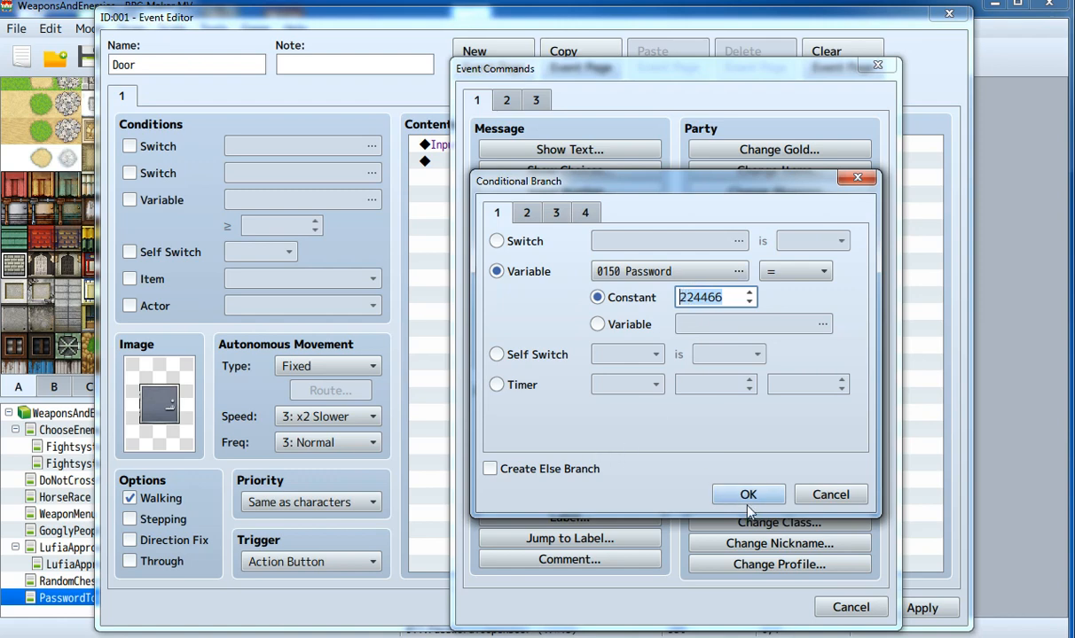
{"action": "left_click", "coordinate": [493, 473]}
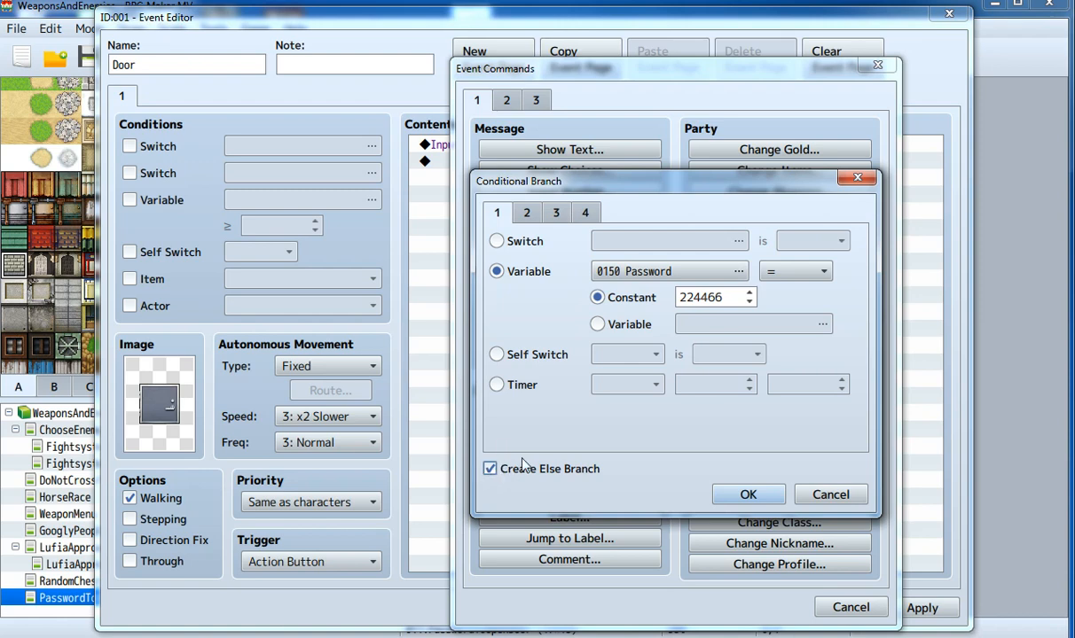
{"action": "left_click", "coordinate": [746, 499]}
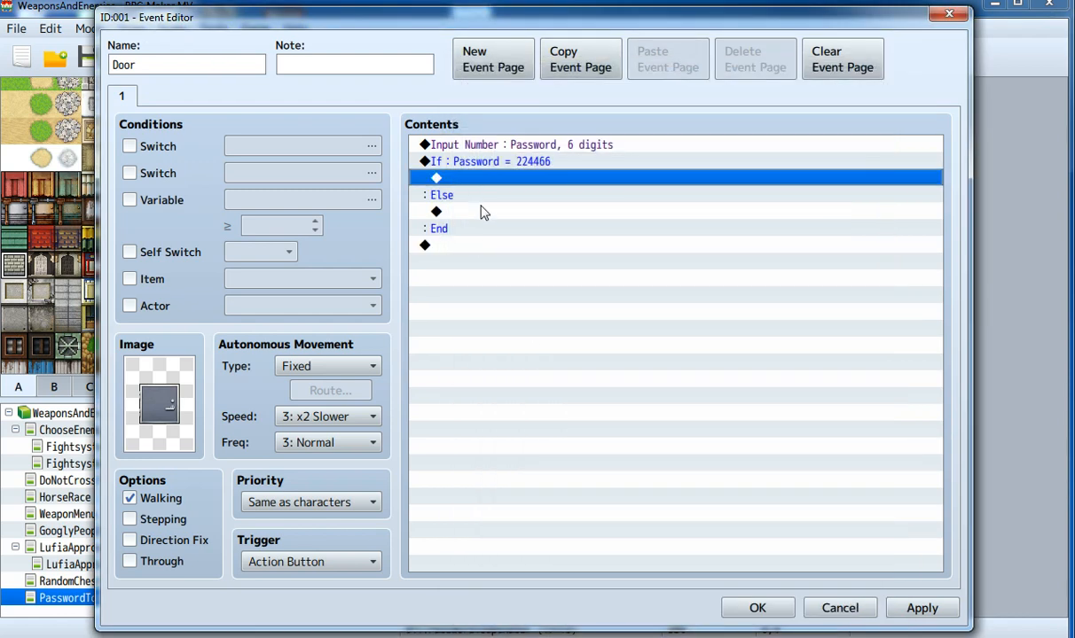
Step: Add a Show Text 'Wrong password!' message under the Else case
{"action": "left_click", "coordinate": [437, 212]}
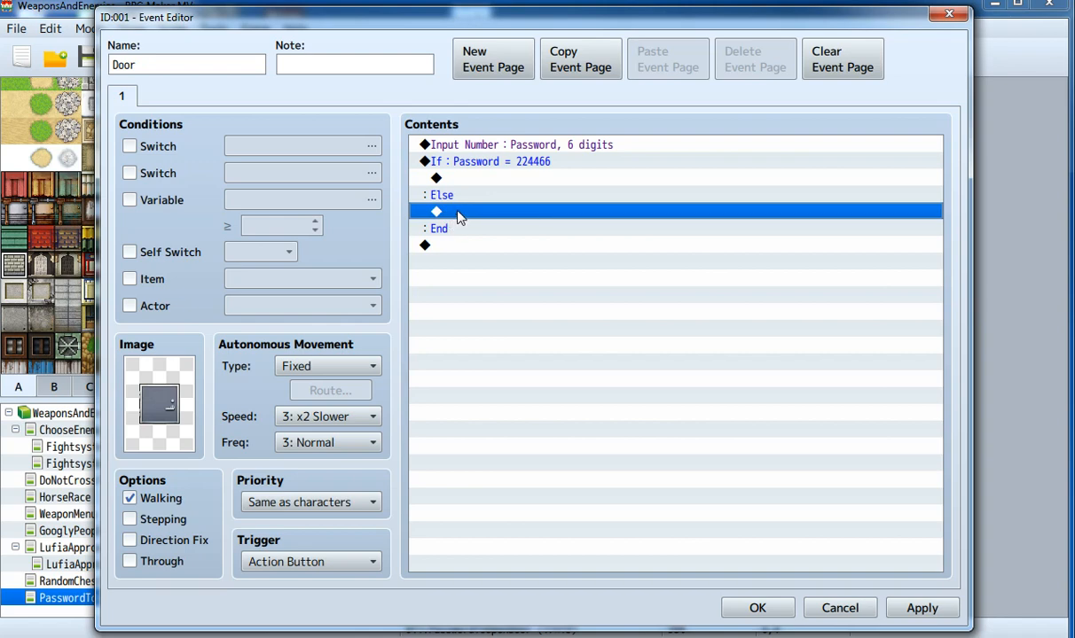
{"action": "double_click", "coordinate": [461, 218]}
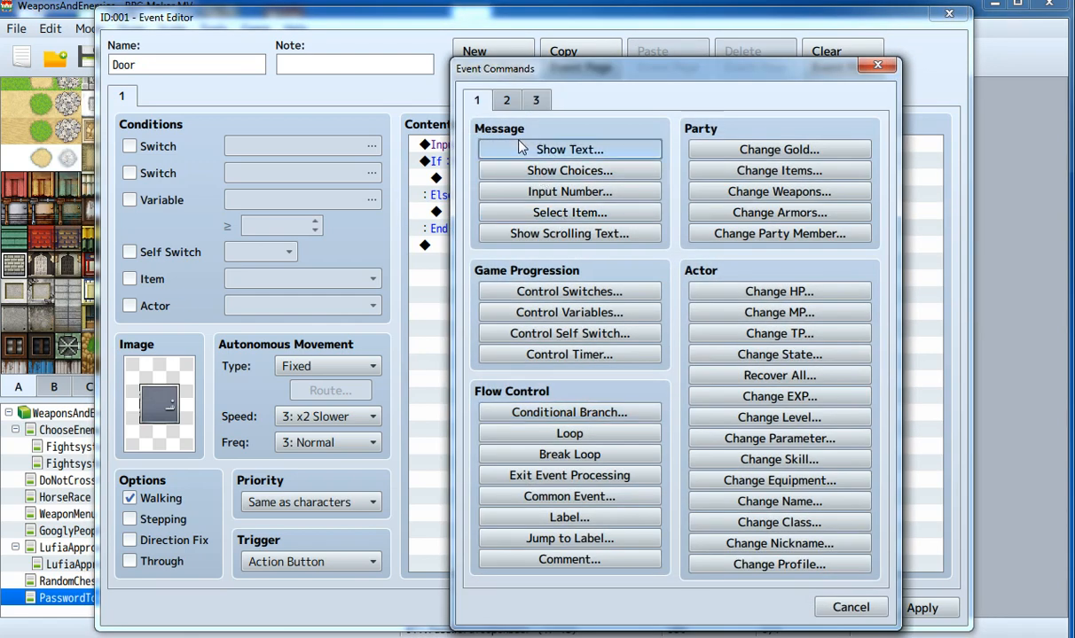
{"action": "left_click", "coordinate": [570, 150]}
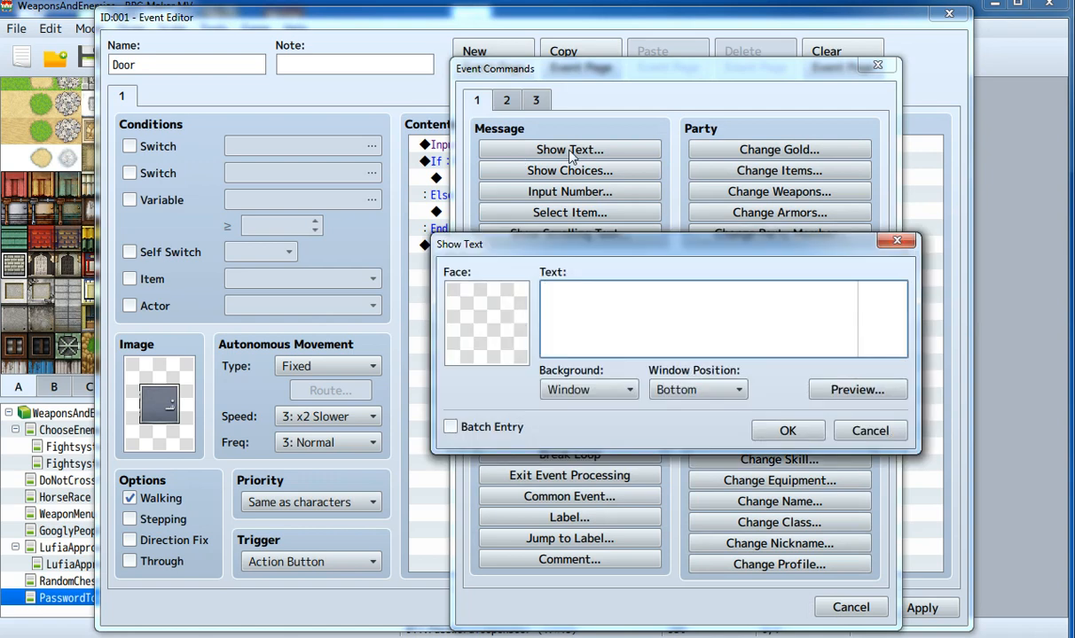
{"action": "type", "text": "Wrong password!"}
{"action": "left_click", "coordinate": [789, 434]}
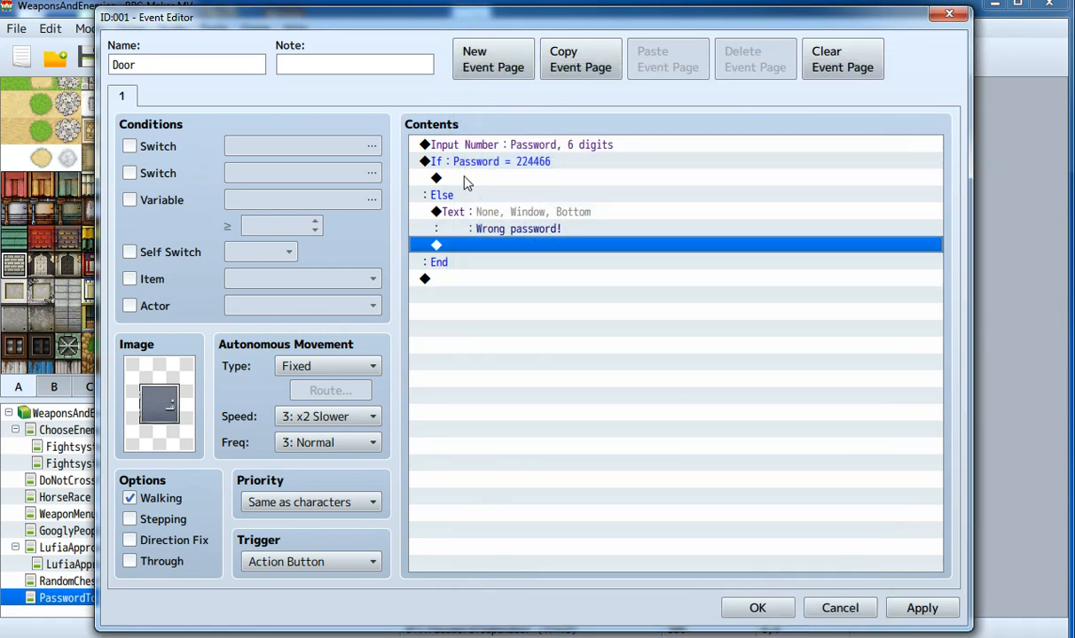
Step: Add a Show Text 'Right password!' message inside the correct-password case
{"action": "left_click", "coordinate": [467, 180]}
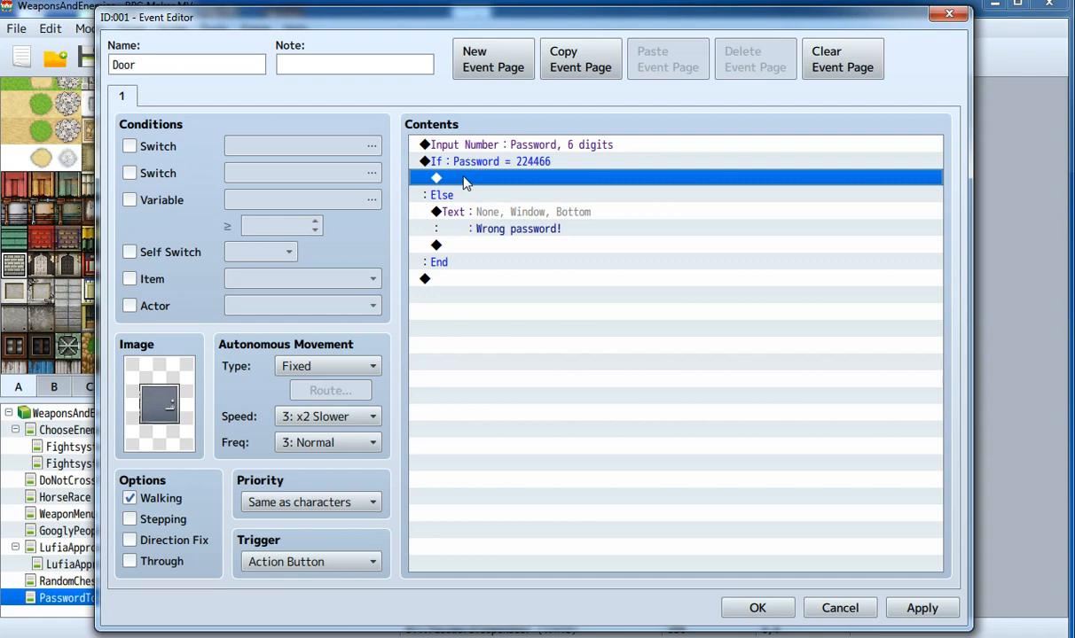
{"action": "double_click", "coordinate": [514, 180]}
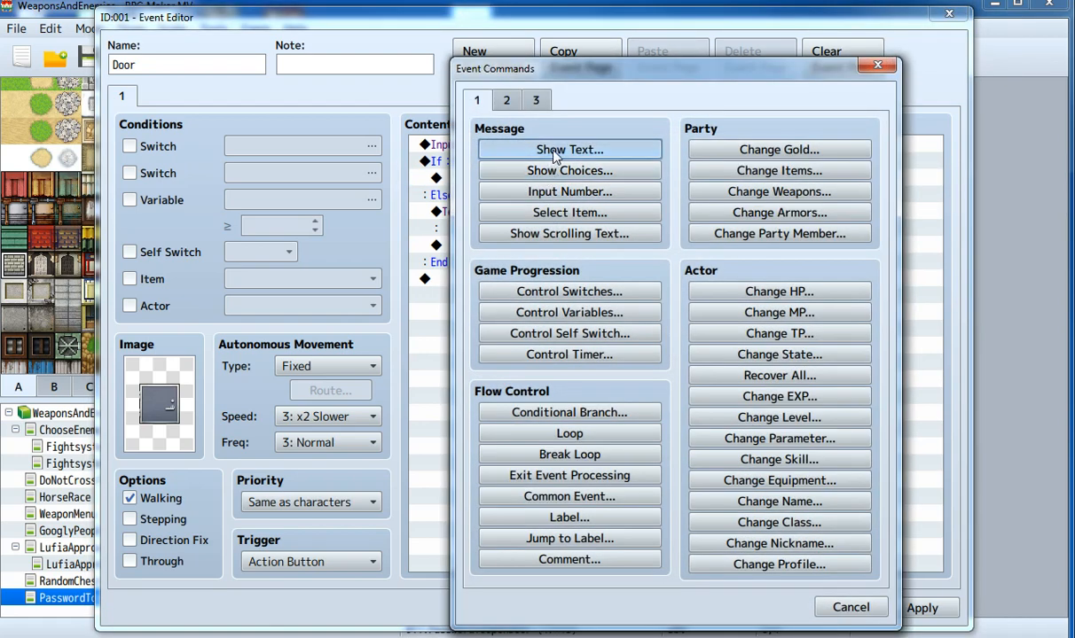
{"action": "left_click", "coordinate": [557, 151]}
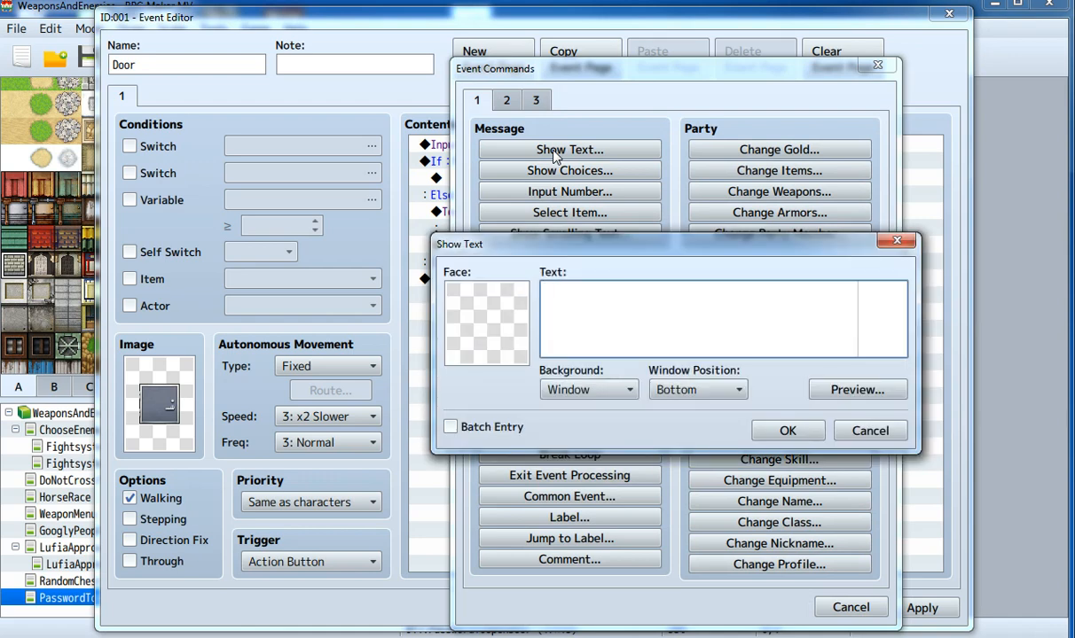
{"action": "type", "text": "Right password!"}
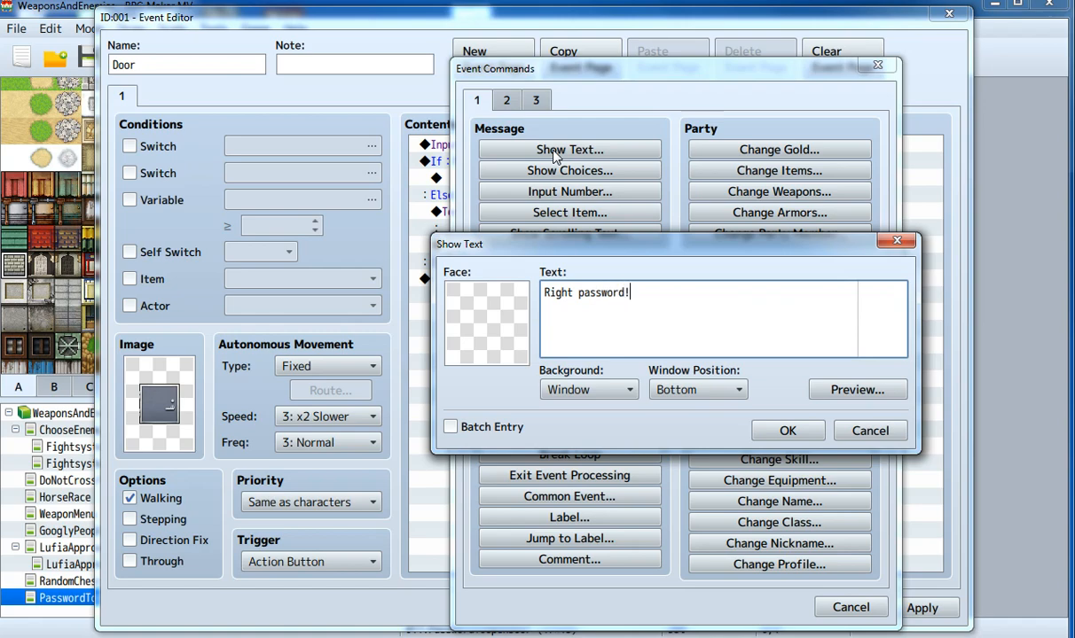
{"action": "left_click", "coordinate": [807, 435]}
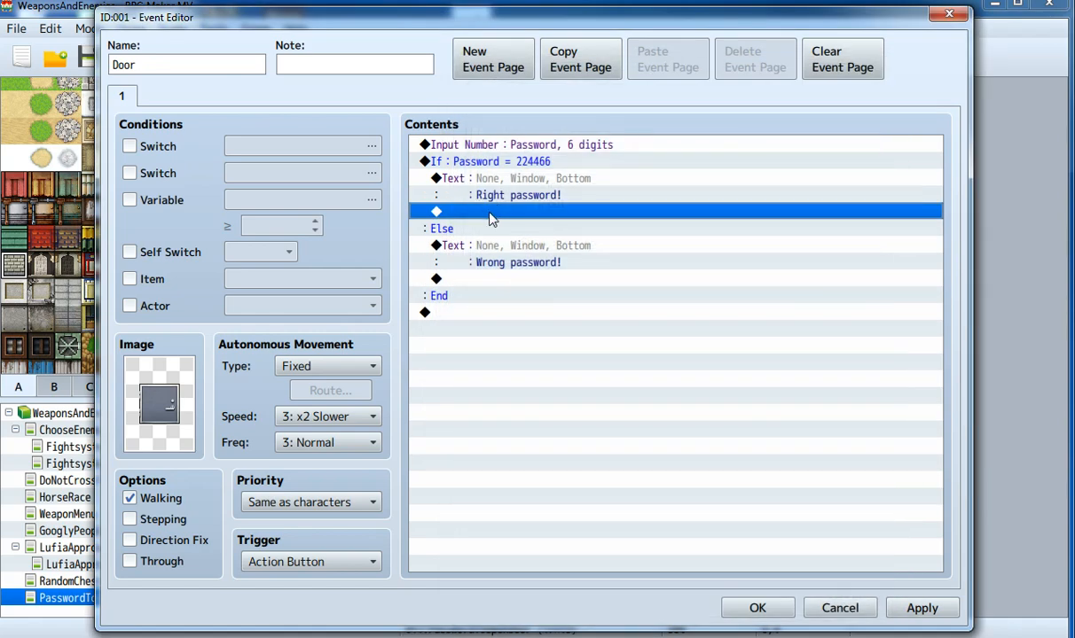
Step: After 'Right password!', add Control Self Switch turning A ON
{"action": "double_click", "coordinate": [493, 219]}
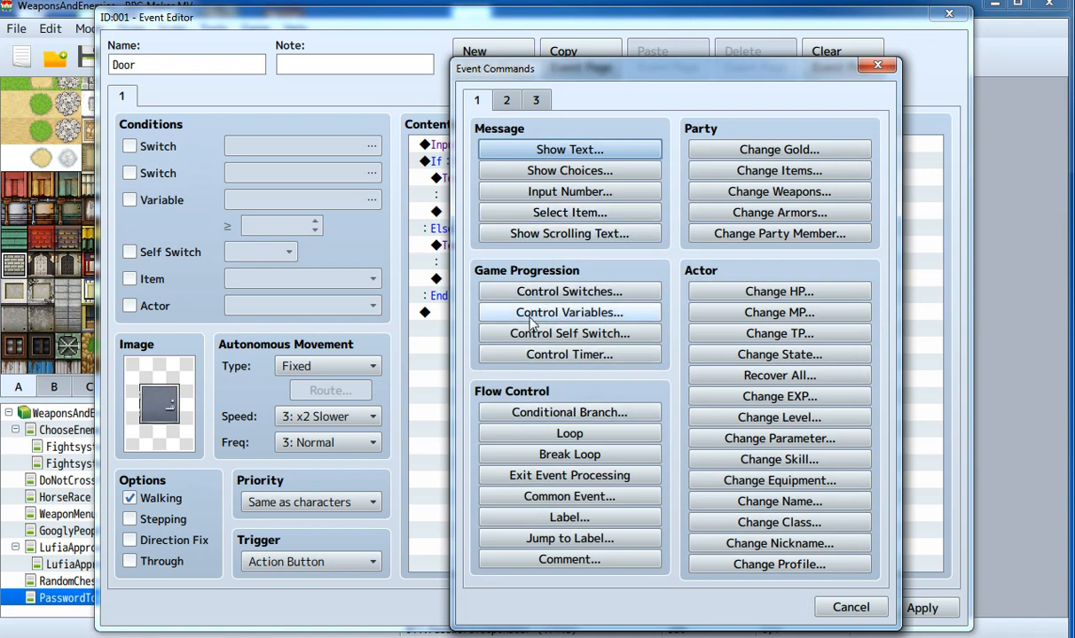
{"action": "left_click", "coordinate": [549, 334]}
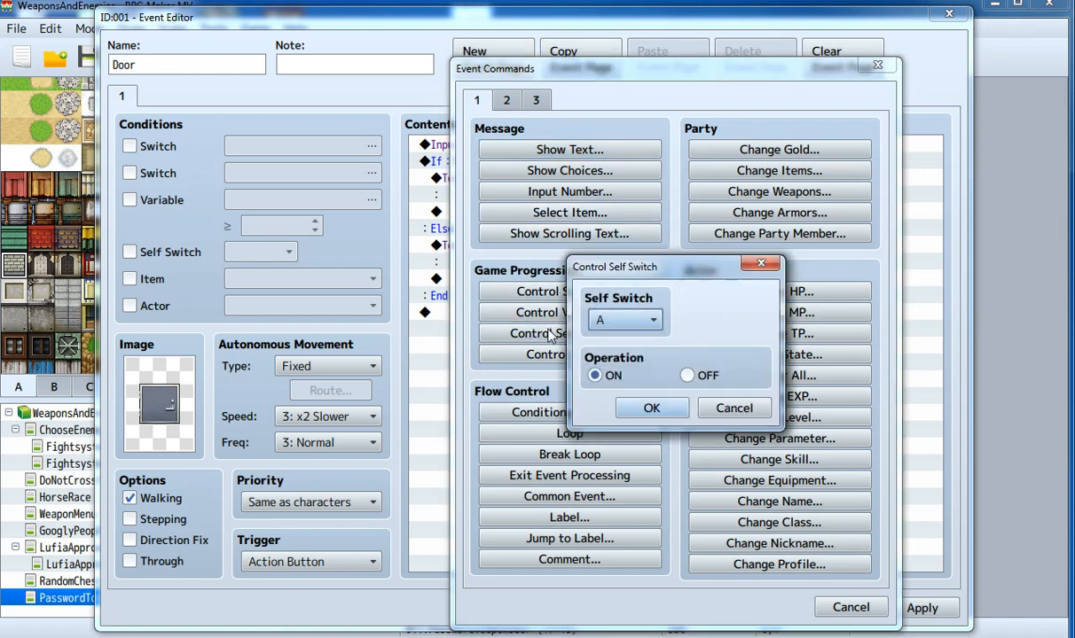
{"action": "left_click", "coordinate": [636, 410]}
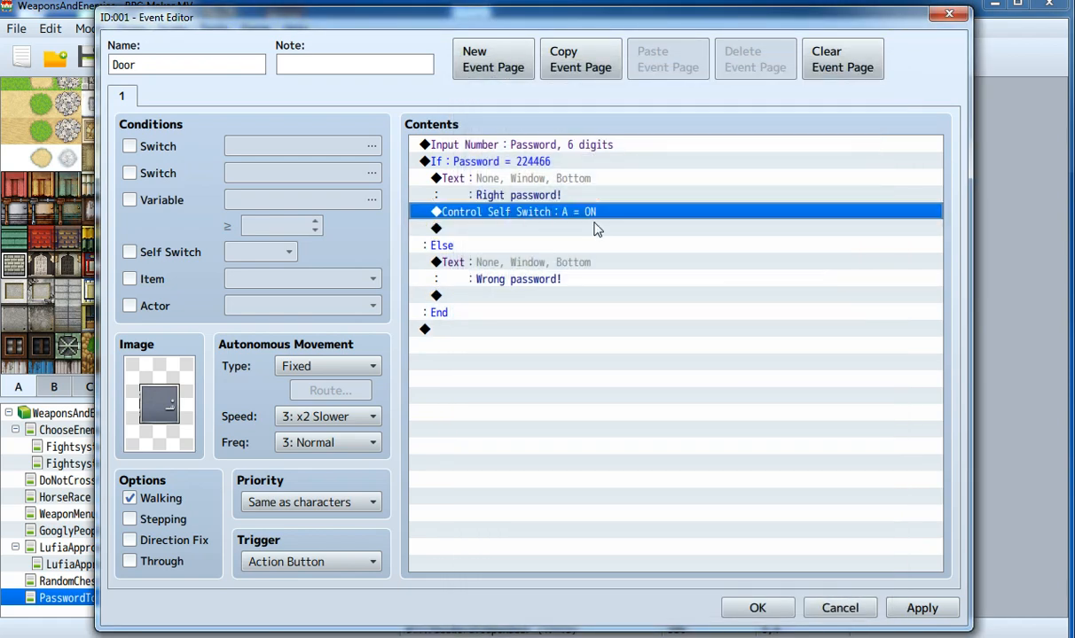
Step: Add page 2 to the Door event using the open-door frame from !SF_Door1
{"action": "left_click", "coordinate": [484, 62]}
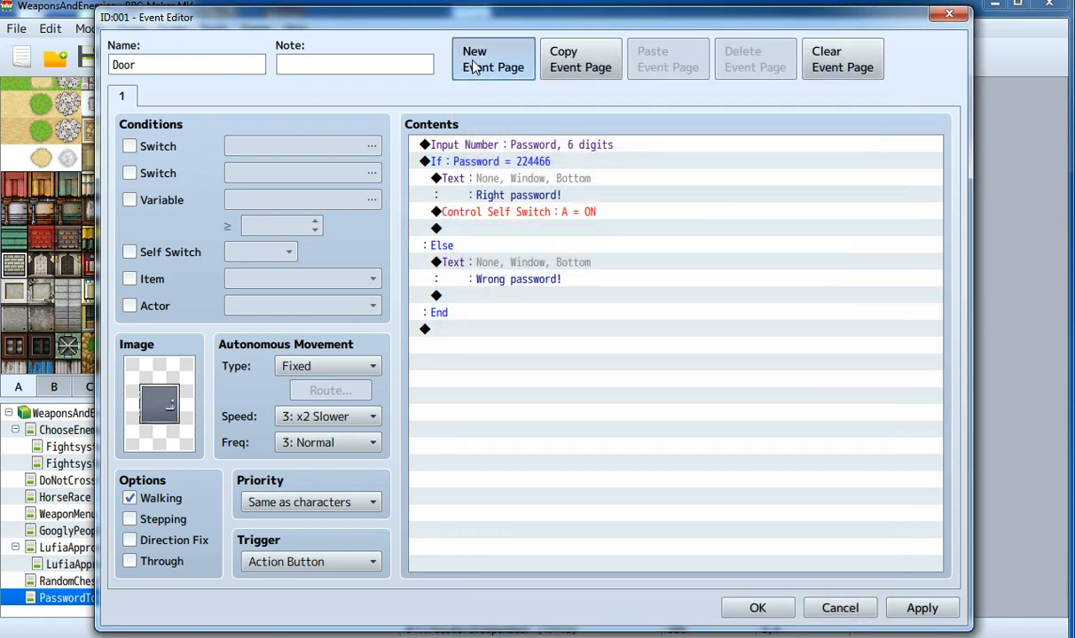
{"action": "double_click", "coordinate": [154, 415]}
{"action": "scroll", "coordinate": [315, 333], "scroll_direction": "down", "scroll_amount": 3}
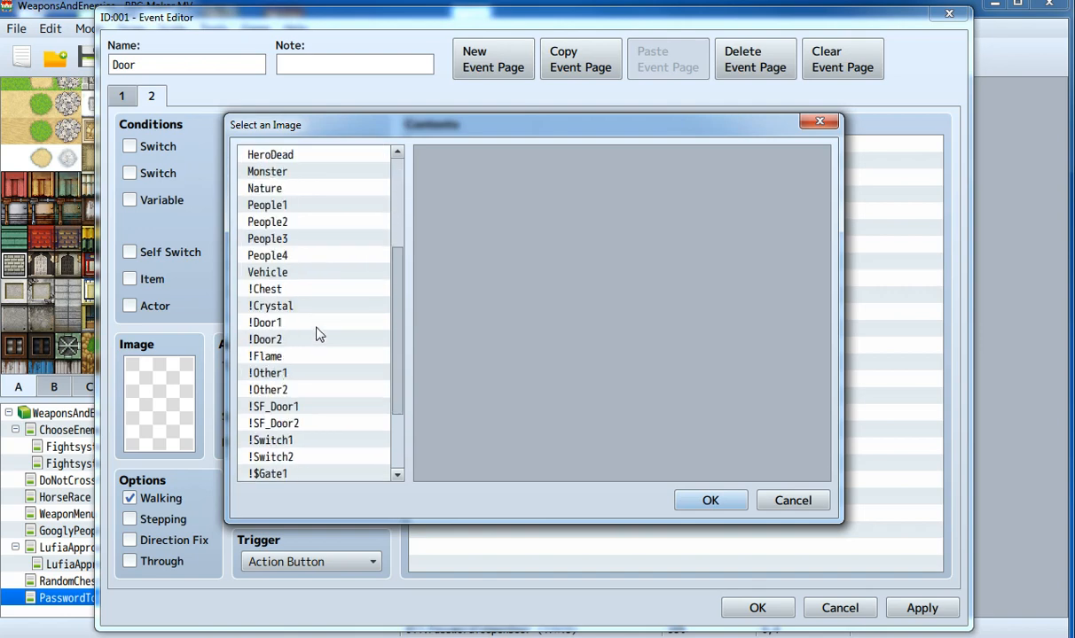
{"action": "scroll", "coordinate": [319, 334], "scroll_direction": "down", "scroll_amount": 1}
{"action": "left_click", "coordinate": [289, 306]}
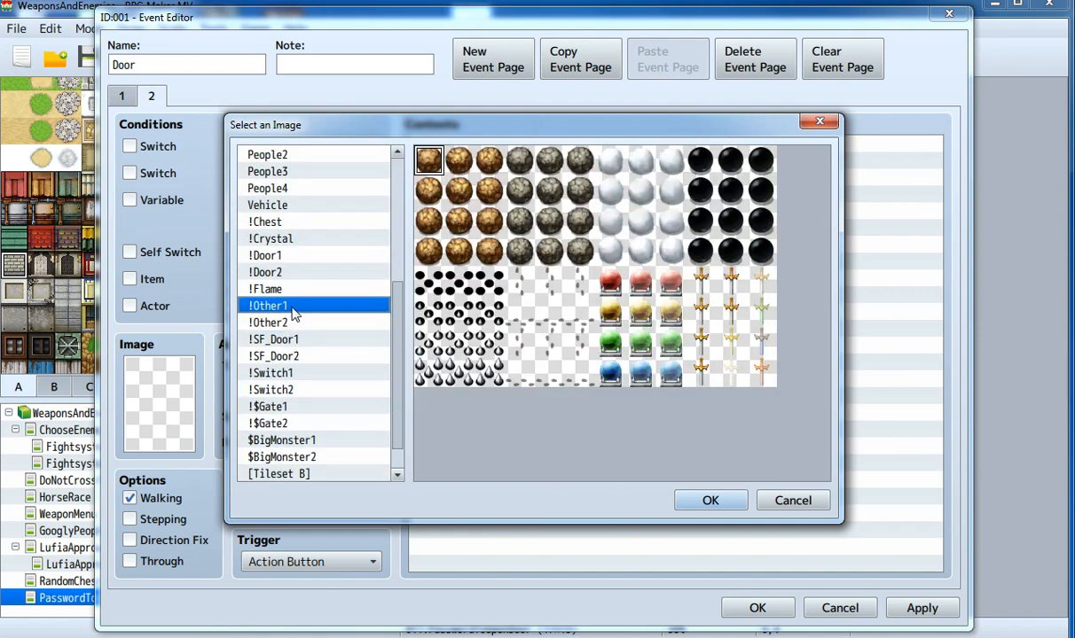
{"action": "left_click", "coordinate": [282, 341]}
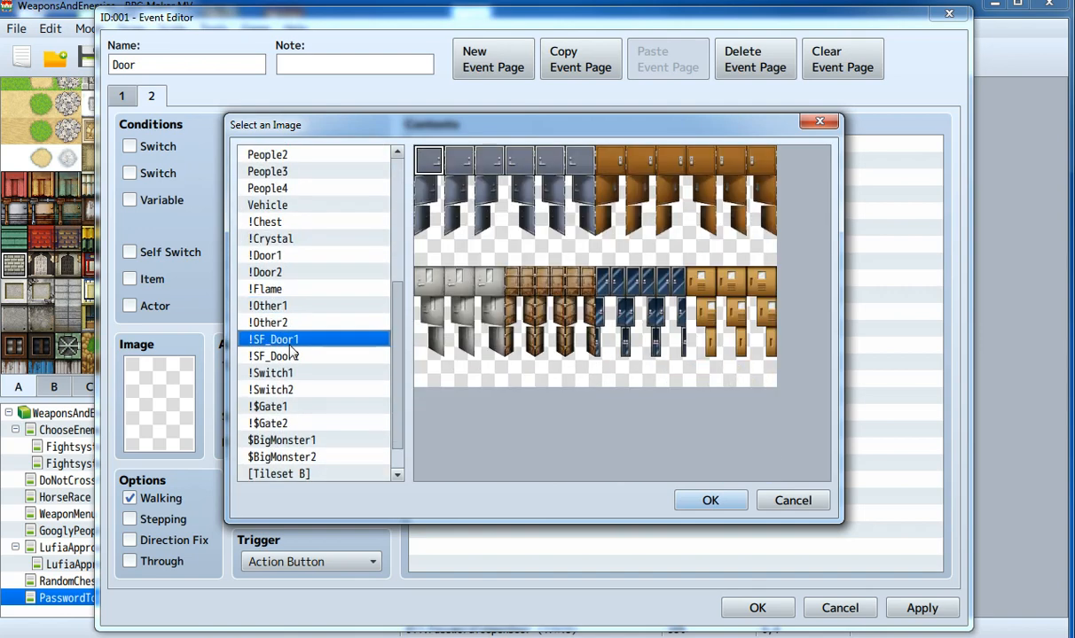
{"action": "left_click", "coordinate": [431, 222]}
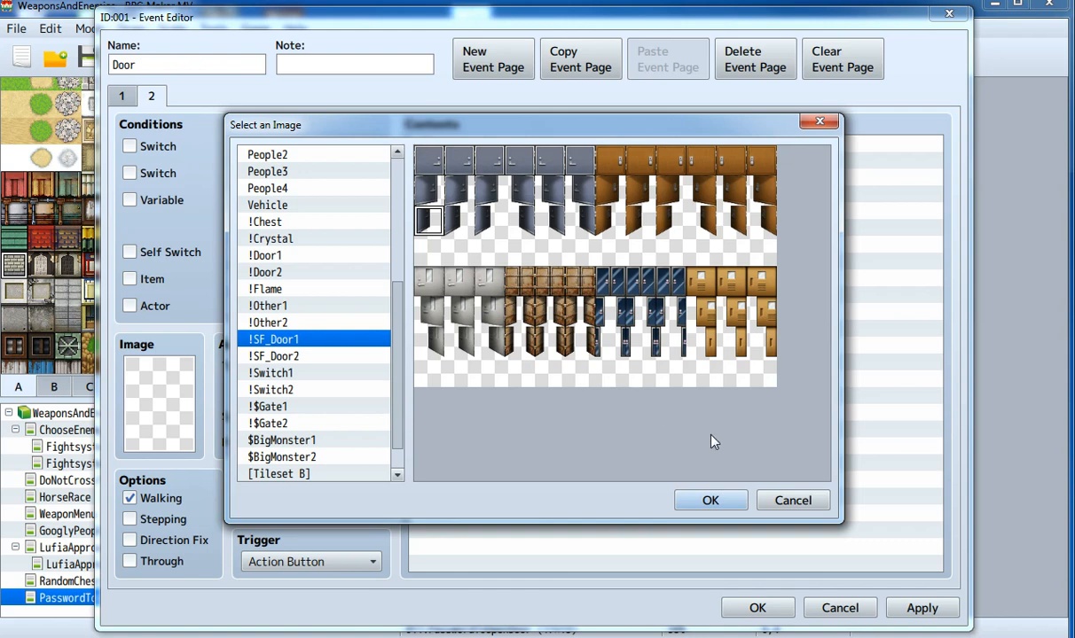
{"action": "left_click", "coordinate": [710, 500]}
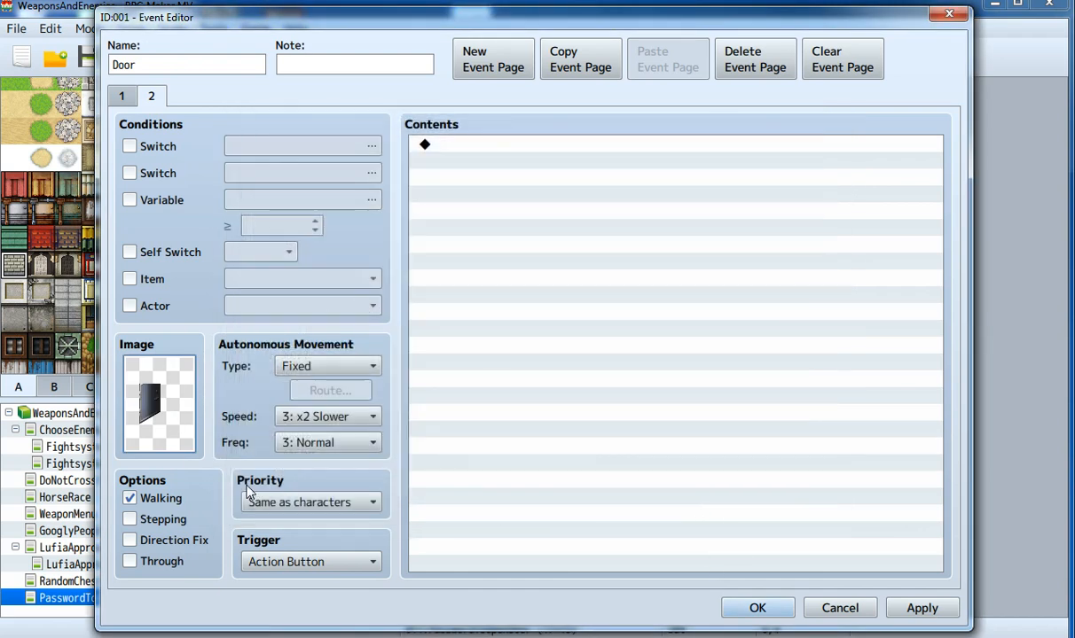
Step: Make page 2 require self switch A and use the Player Touch trigger
{"action": "left_click", "coordinate": [147, 255]}
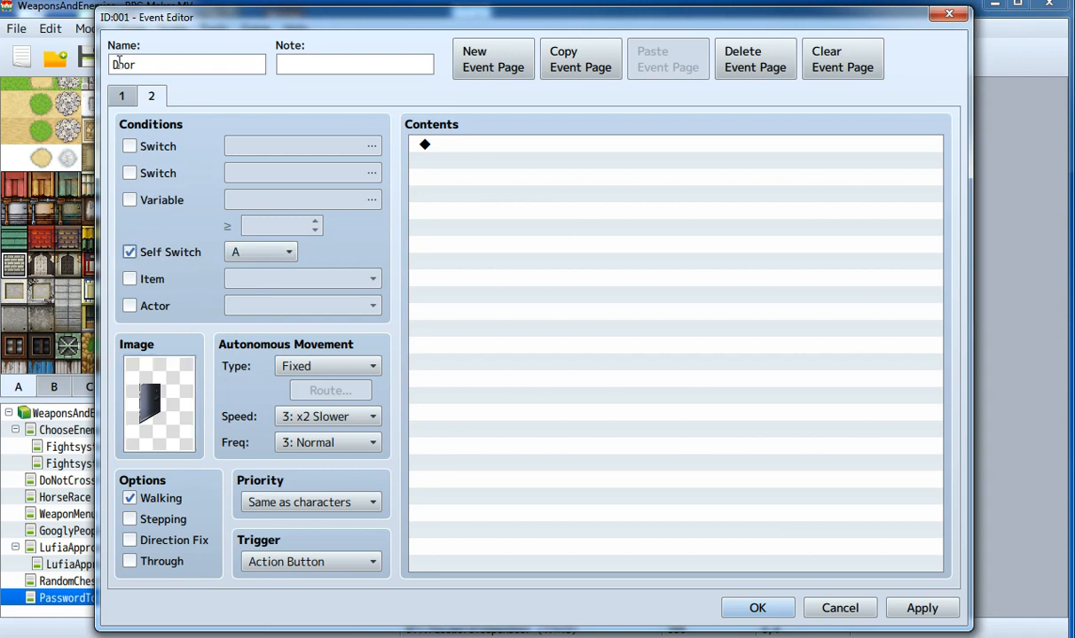
{"action": "left_click", "coordinate": [121, 95]}
{"action": "left_click", "coordinate": [492, 214]}
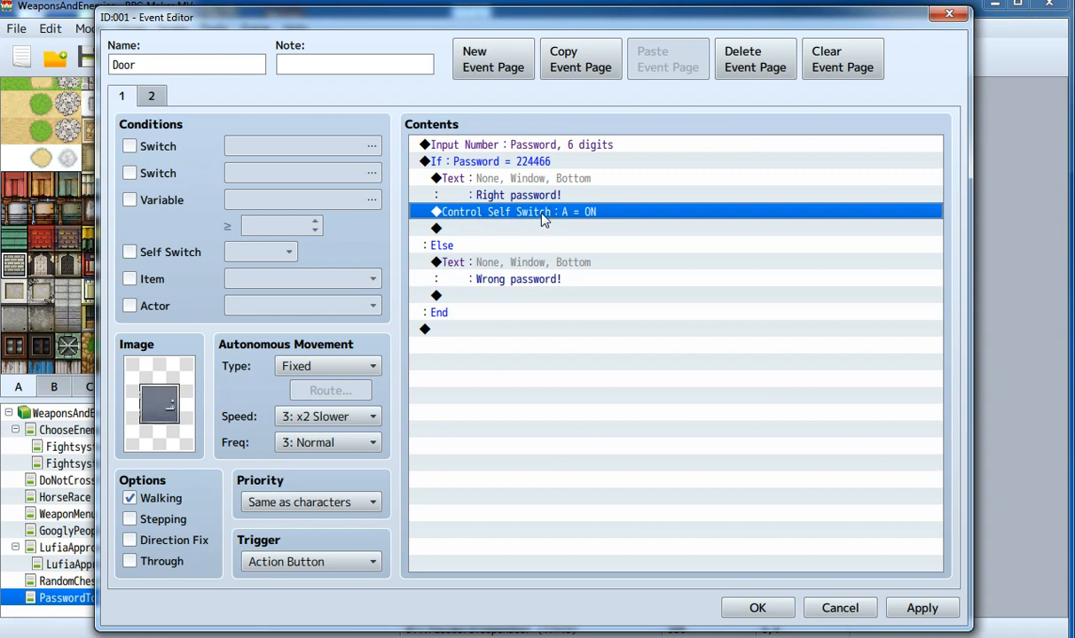
{"action": "left_click", "coordinate": [161, 99]}
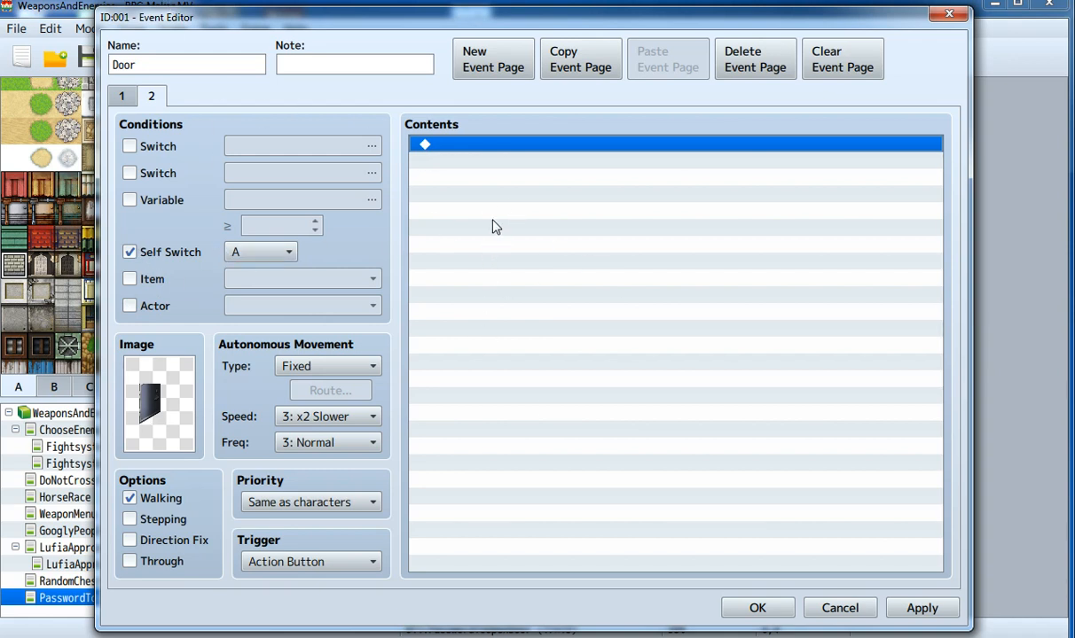
{"action": "left_click", "coordinate": [286, 564]}
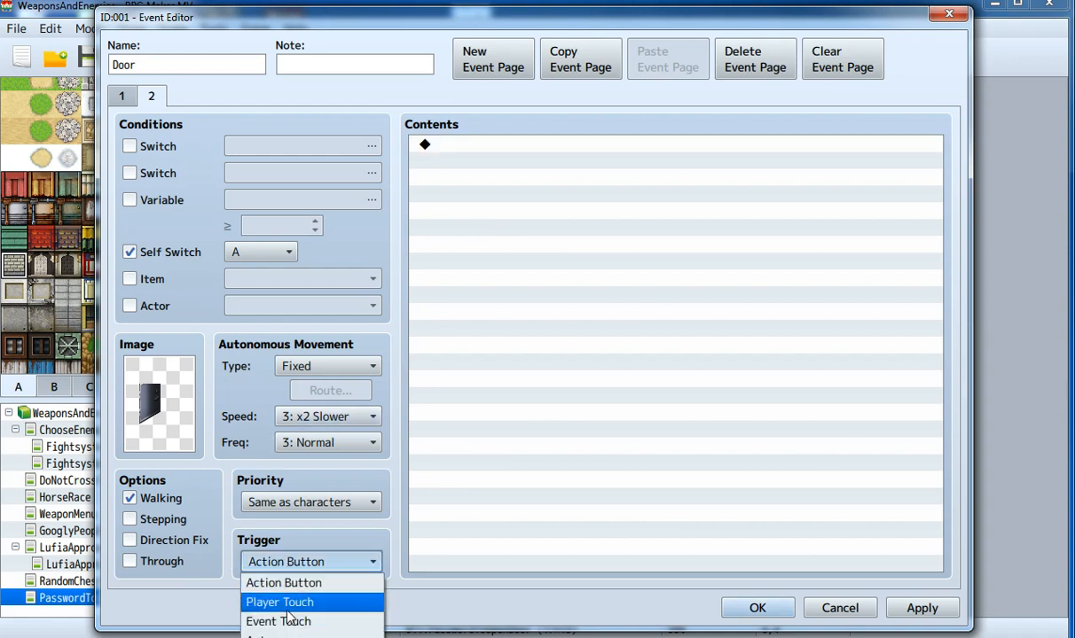
{"action": "left_click", "coordinate": [279, 602]}
{"action": "left_click", "coordinate": [491, 164]}
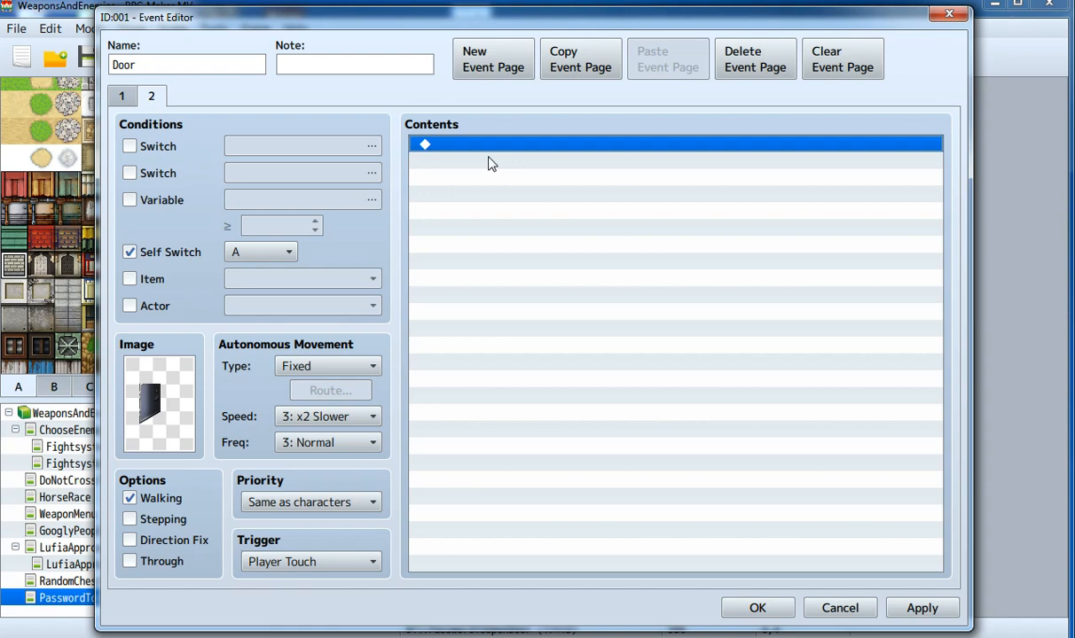
{"action": "double_click", "coordinate": [490, 164]}
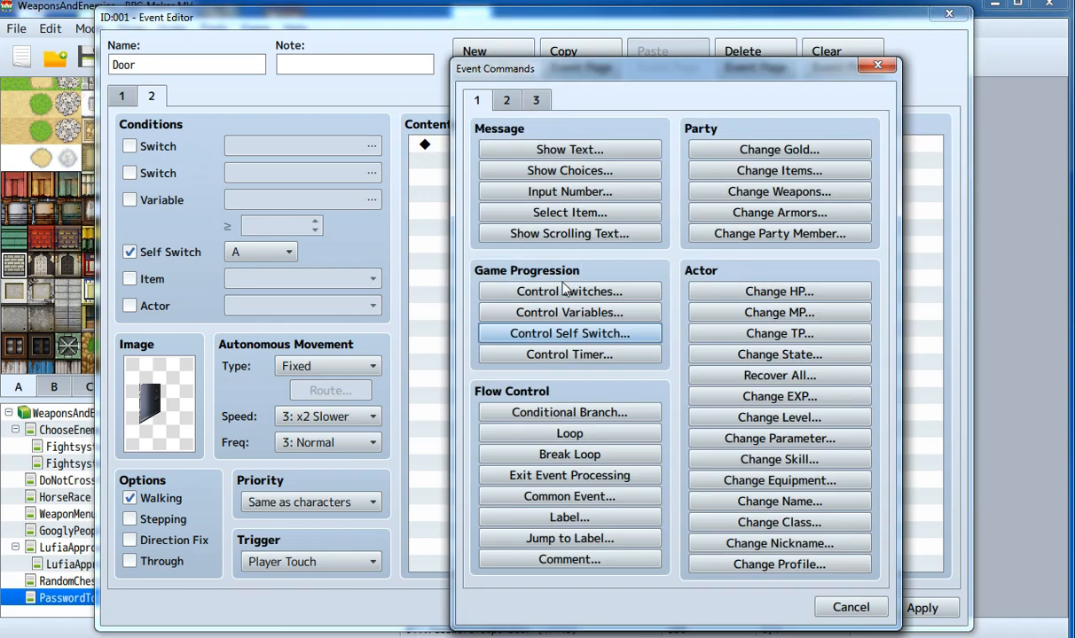
Step: Add a Transfer Player command to page 2
{"action": "left_click", "coordinate": [507, 99]}
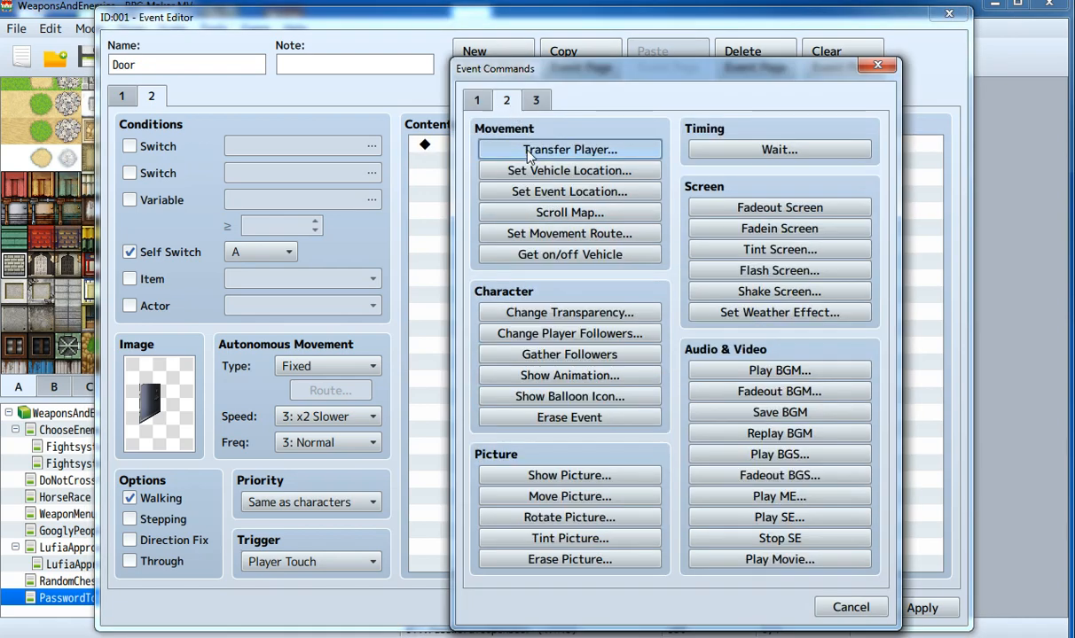
{"action": "left_click", "coordinate": [529, 152]}
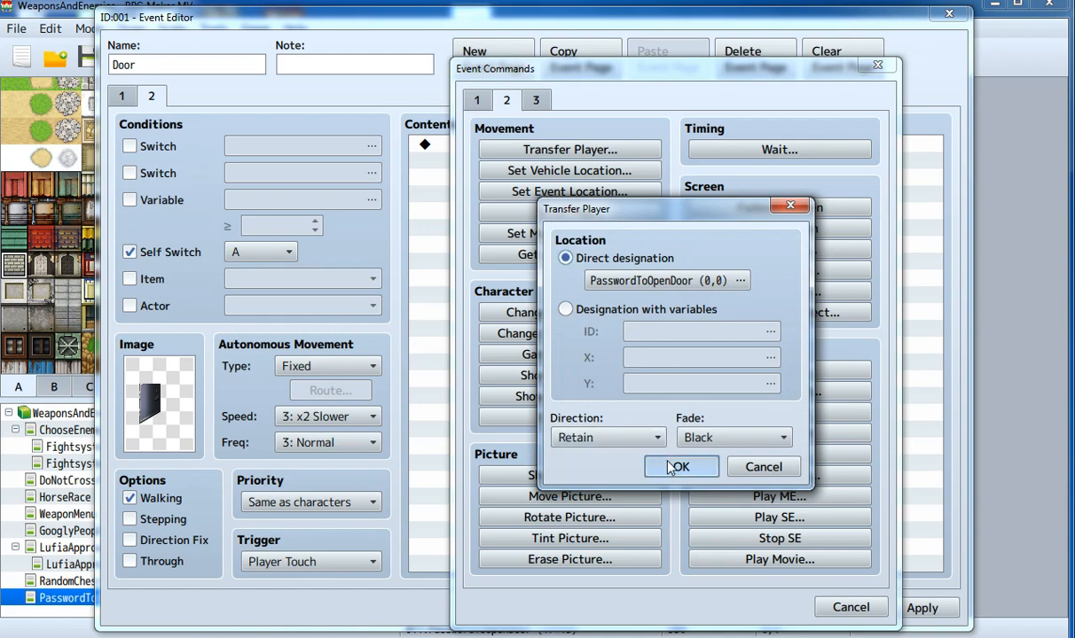
{"action": "left_click", "coordinate": [679, 467]}
Step: Set the transfer destination to PasswordToOpenDoor tile (4,8), just below the house
{"action": "left_click", "coordinate": [560, 147]}
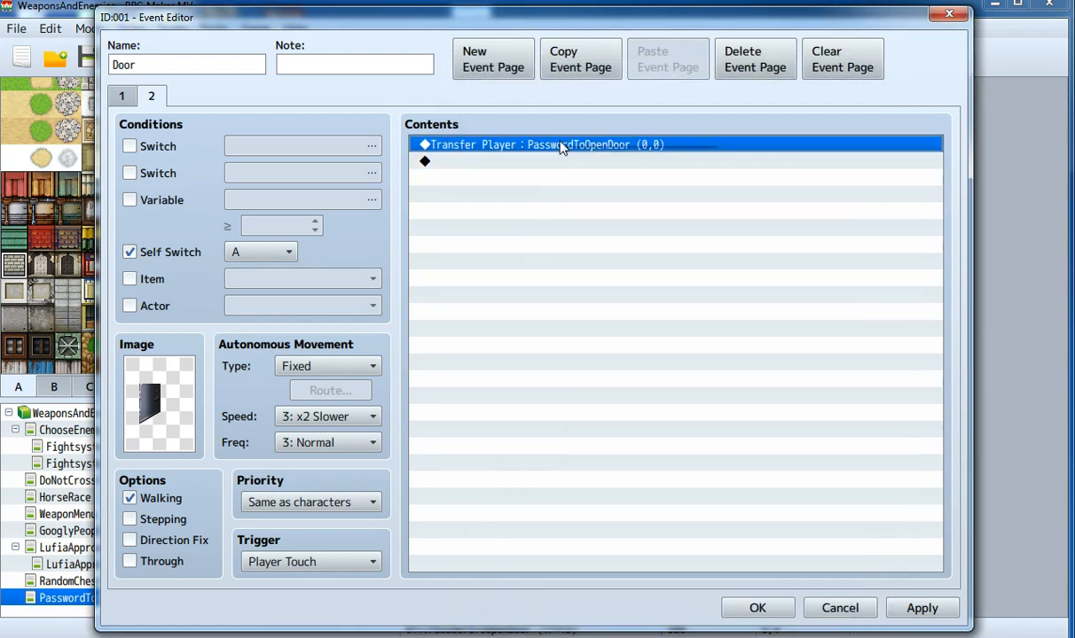
{"action": "right_click", "coordinate": [560, 147]}
{"action": "left_click", "coordinate": [572, 168]}
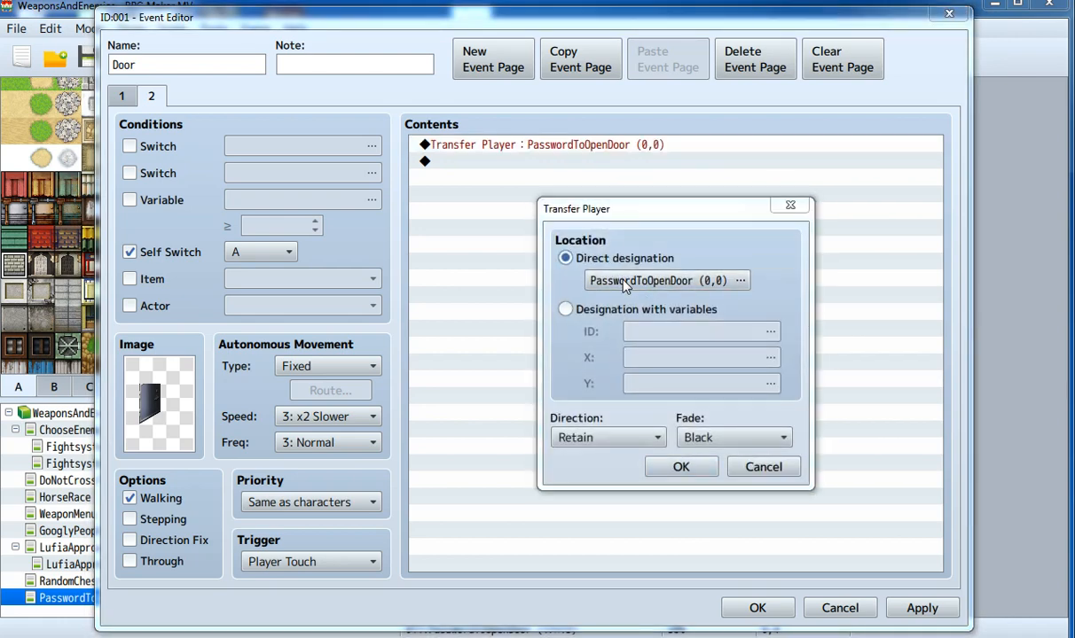
{"action": "left_click", "coordinate": [625, 282]}
{"action": "left_click", "coordinate": [458, 215]}
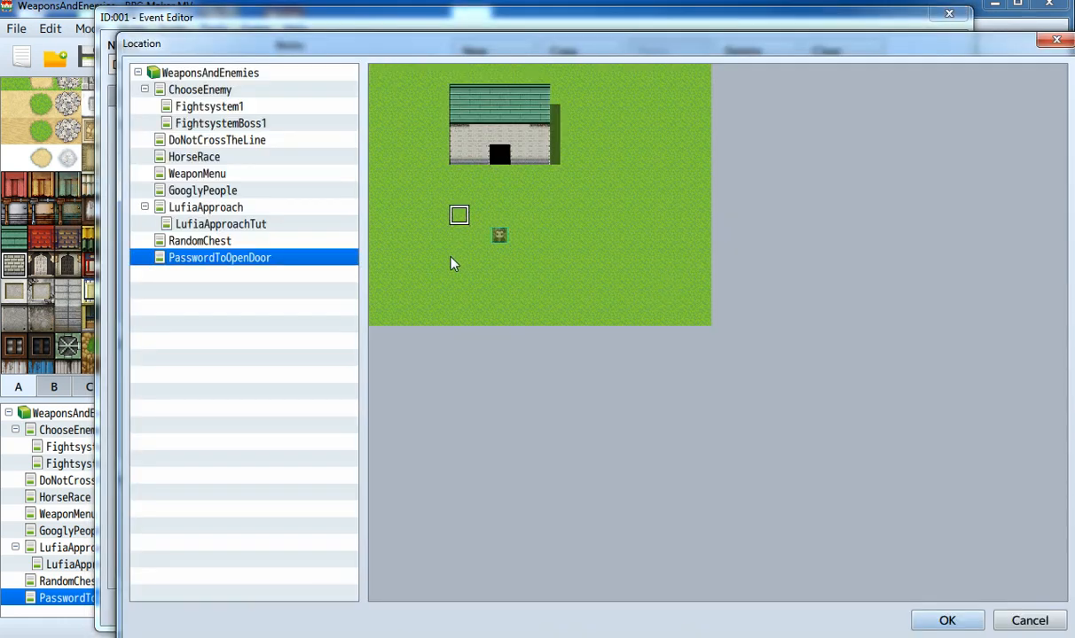
{"action": "left_click", "coordinate": [458, 235]}
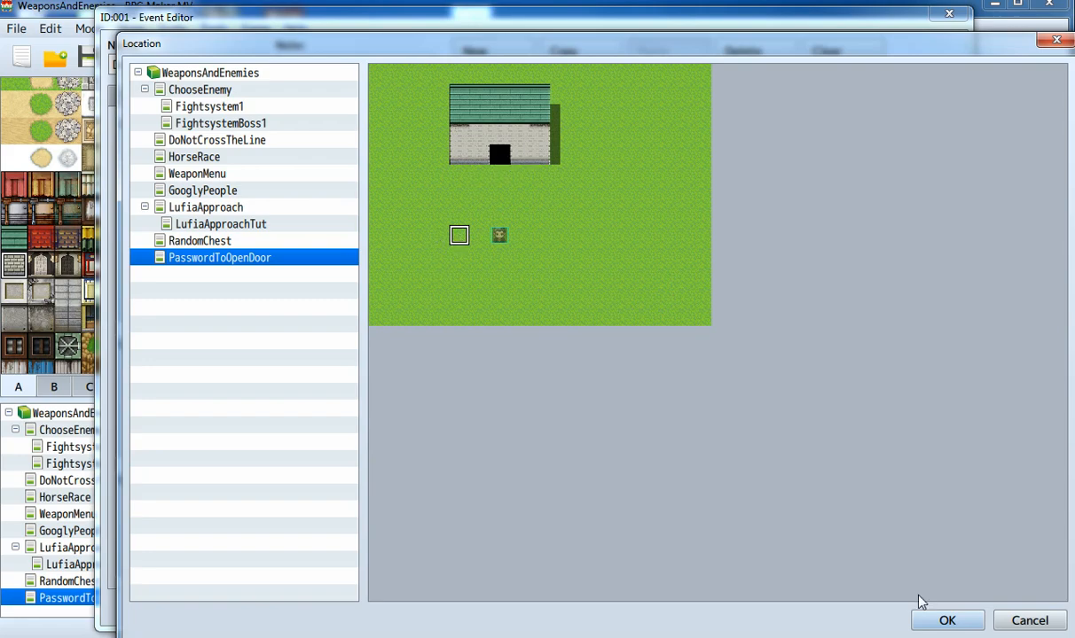
{"action": "left_click", "coordinate": [940, 622]}
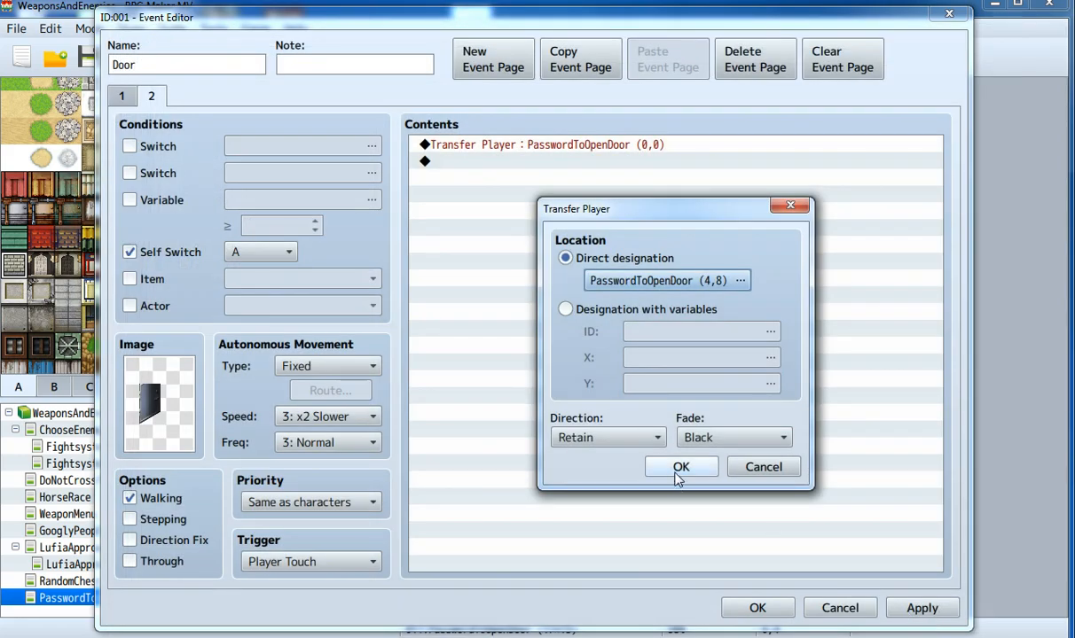
{"action": "left_click", "coordinate": [678, 468]}
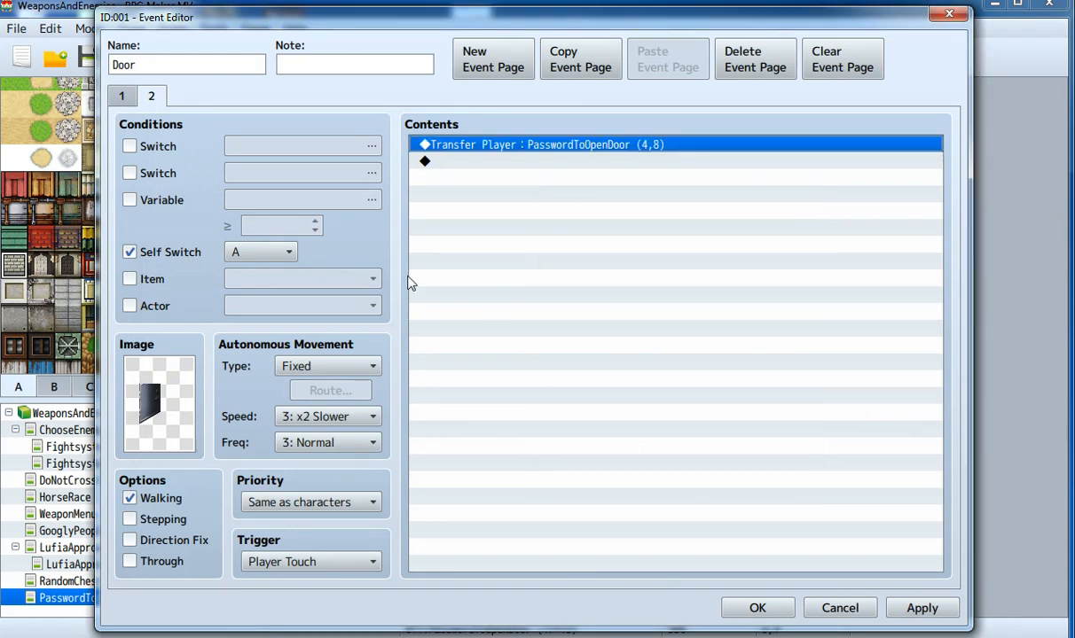
{"action": "left_click", "coordinate": [123, 97]}
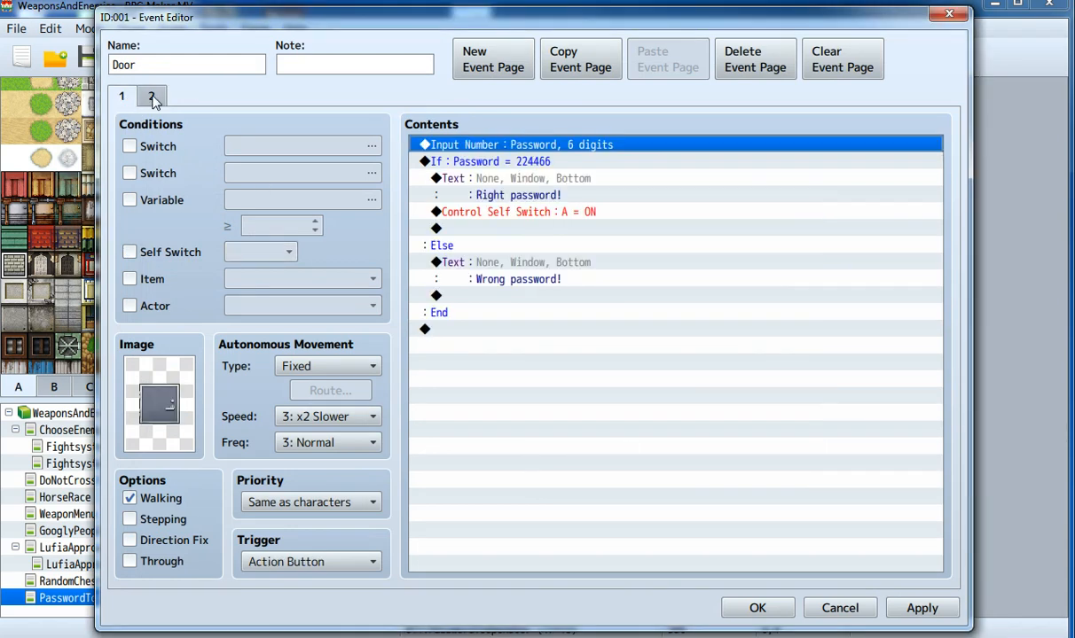
{"action": "left_click", "coordinate": [151, 96]}
Step: Close the Door event with OK, then playtest, saving changes when prompted
{"action": "left_click", "coordinate": [758, 609]}
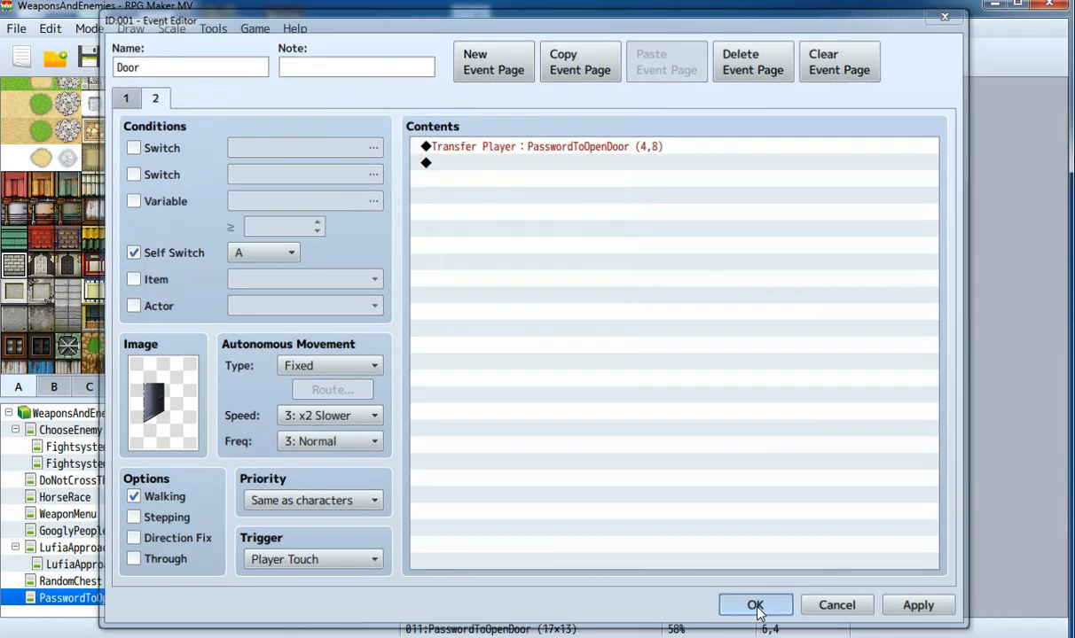
{"action": "left_click", "coordinate": [865, 57]}
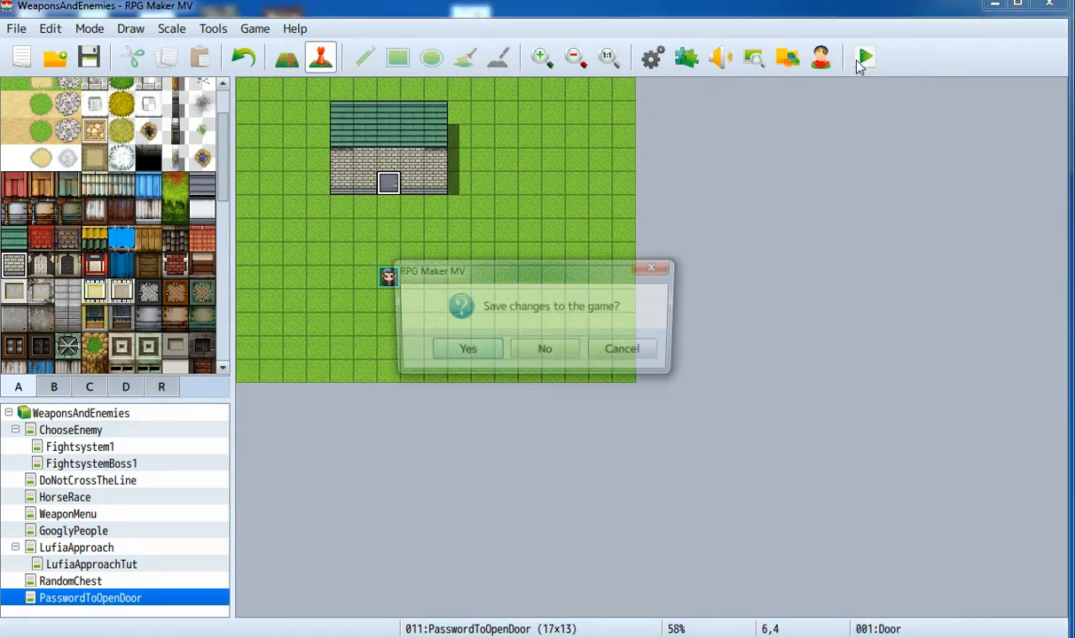
{"action": "left_click", "coordinate": [479, 351]}
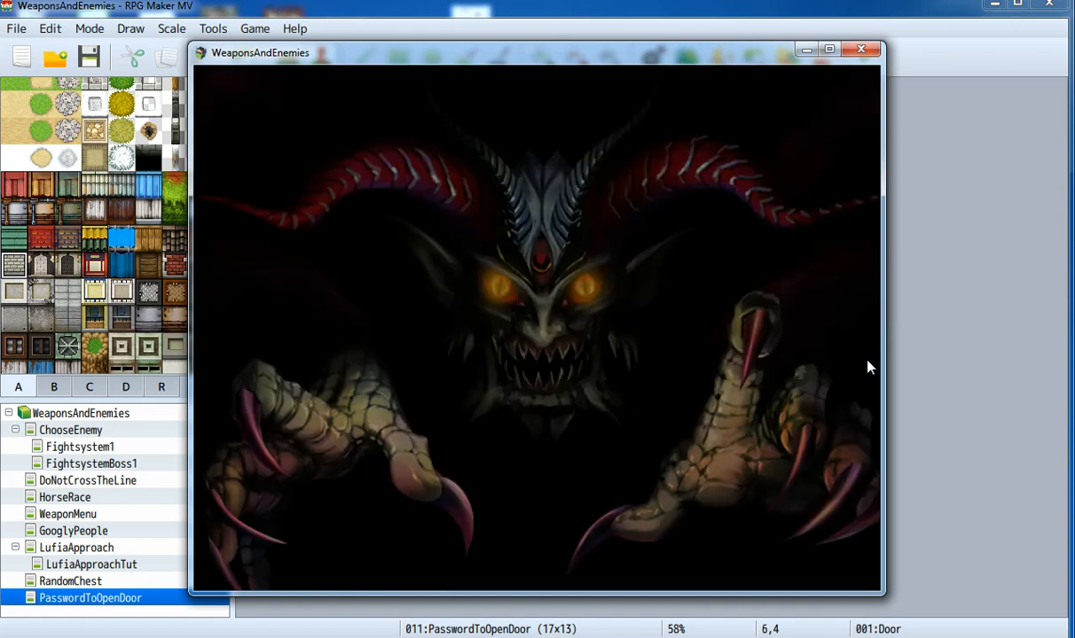
Step: Start a new game, walk to the door and submit a wrong code
{"action": "key", "text": "Return"}
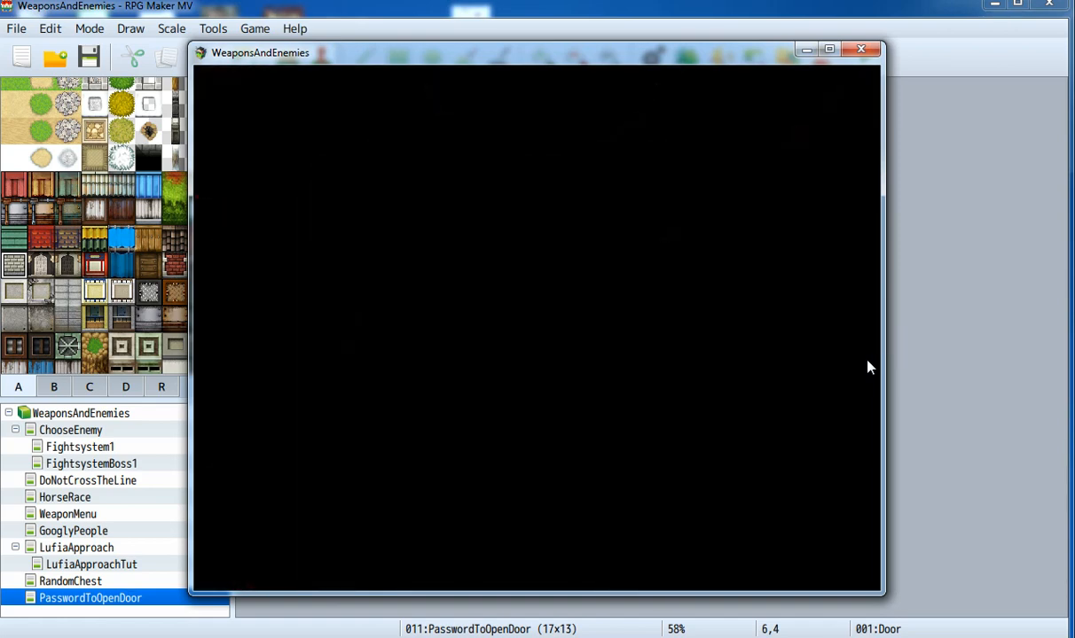
{"action": "key", "text": "Up"}
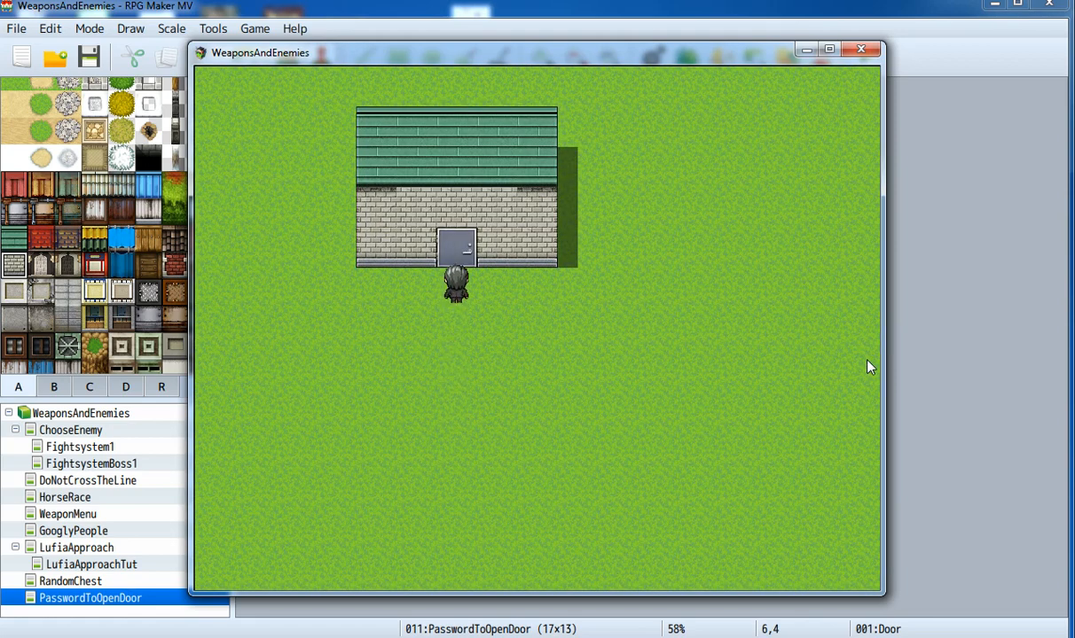
{"action": "key", "text": "Return"}
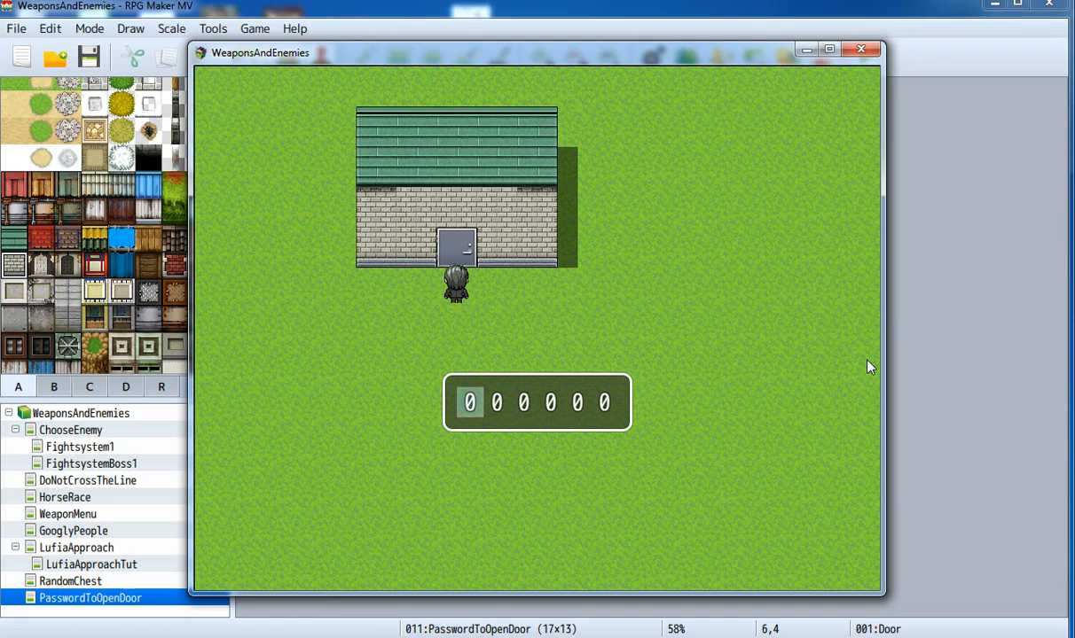
{"action": "key", "text": "Right"}
{"action": "key", "text": "Right"}
{"action": "key", "text": "Up"}
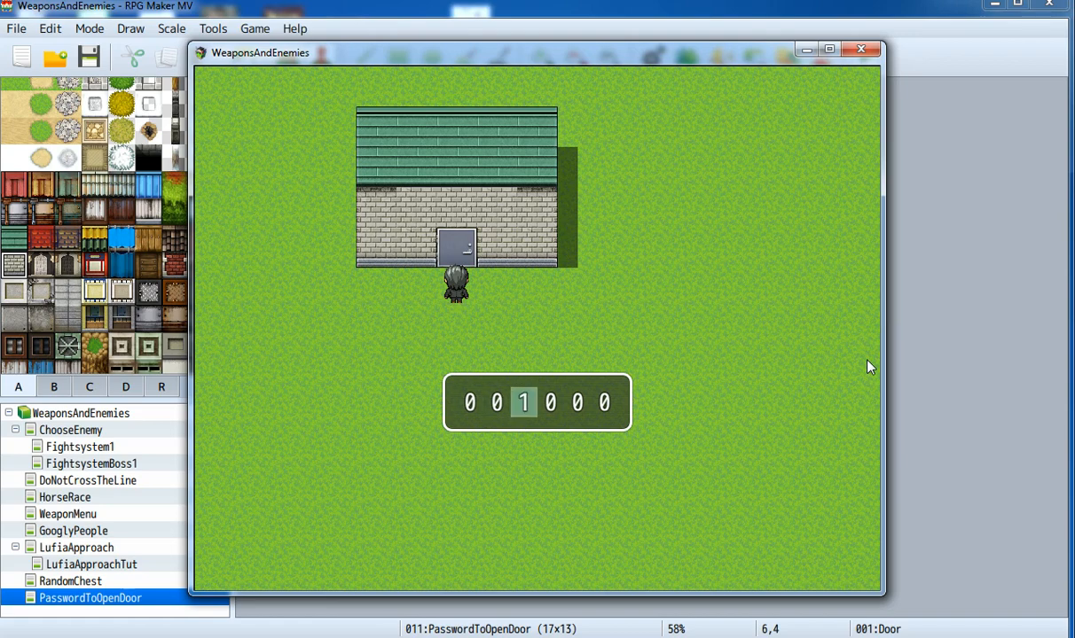
{"action": "key", "text": "Up"}
{"action": "key", "text": "Up"}
{"action": "key", "text": "Return"}
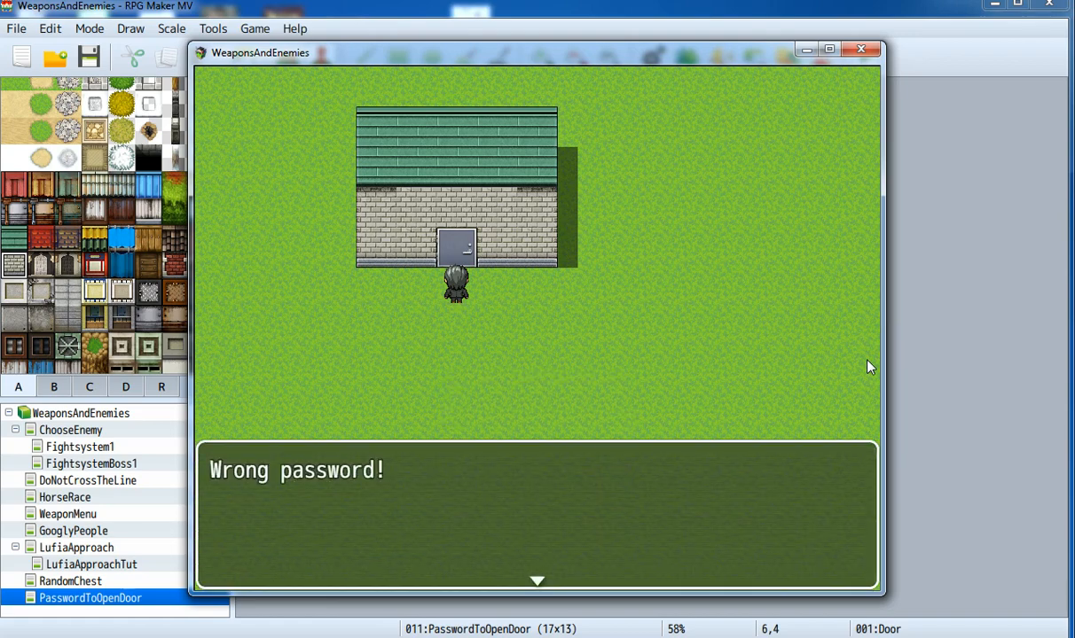
{"action": "key", "text": "Return"}
{"action": "key", "text": "Return"}
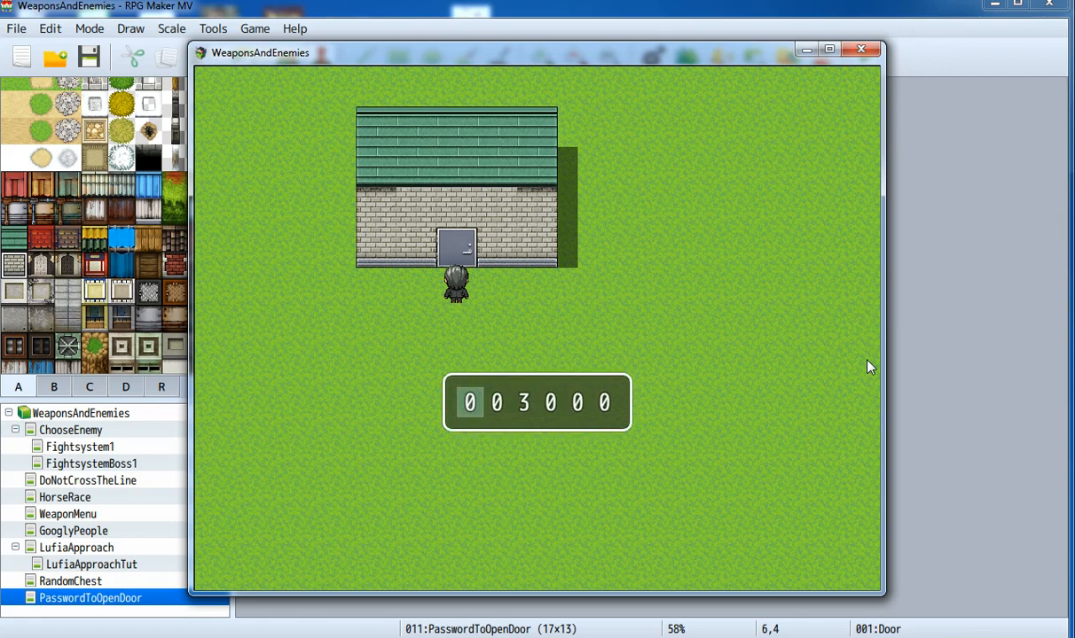
{"action": "key", "text": "Up"}
{"action": "key", "text": "Up"}
{"action": "key", "text": "Right"}
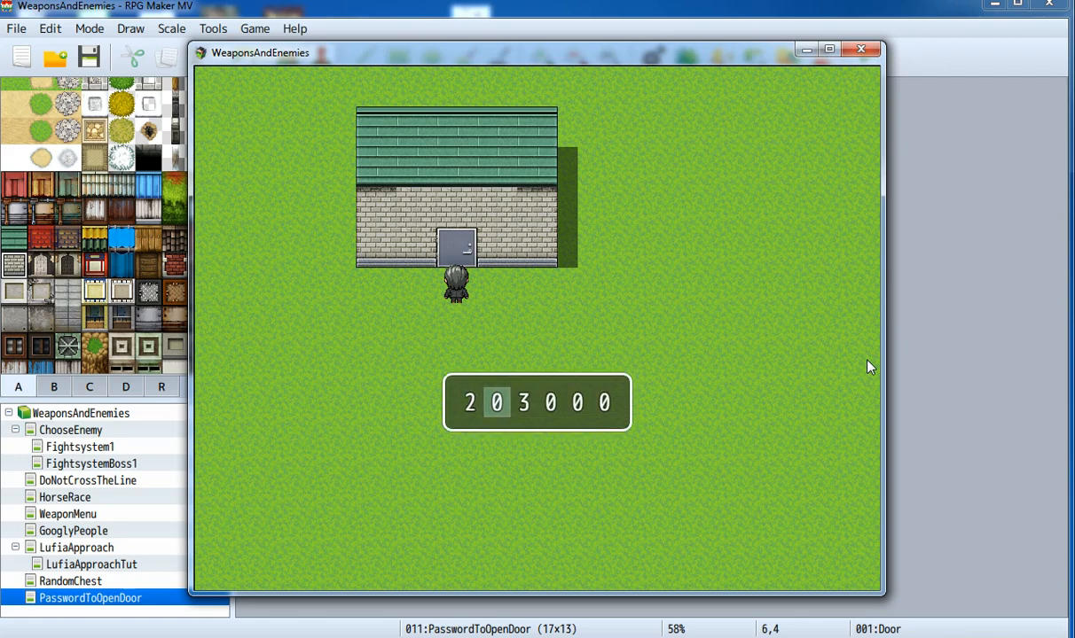
{"action": "key", "text": "Up"}
{"action": "key", "text": "Up"}
{"action": "key", "text": "Right"}
{"action": "key", "text": "Up"}
{"action": "key", "text": "Right"}
{"action": "key", "text": "Up"}
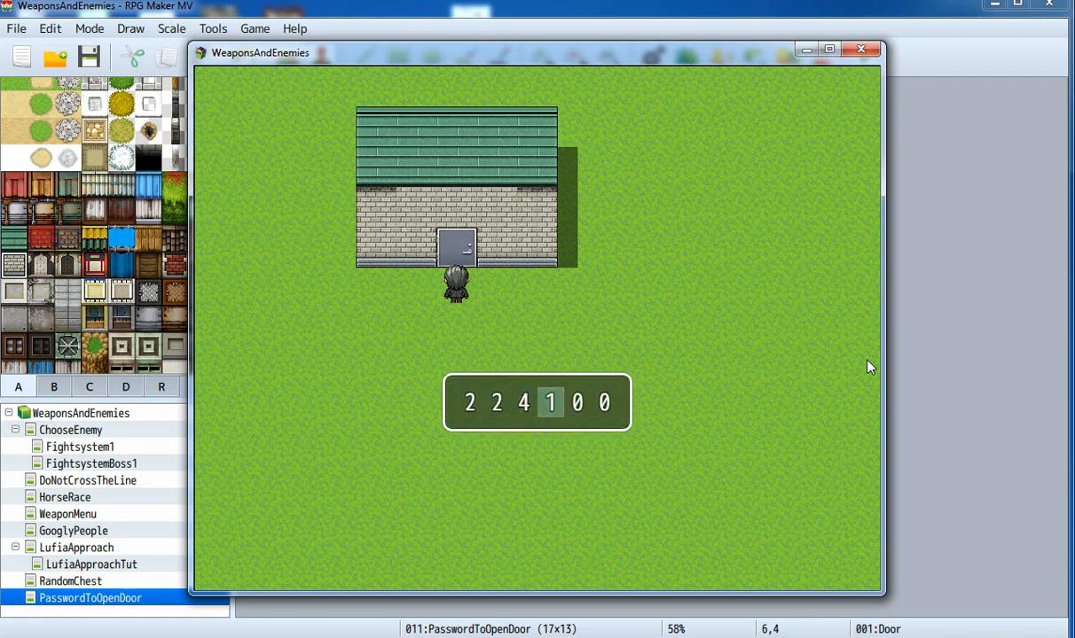
{"action": "key", "text": "Up"}
{"action": "key", "text": "Up"}
{"action": "key", "text": "Up"}
{"action": "key", "text": "Right"}
{"action": "key", "text": "Up"}
{"action": "key", "text": "Down"}
{"action": "key", "text": "Down"}
{"action": "key", "text": "Down"}
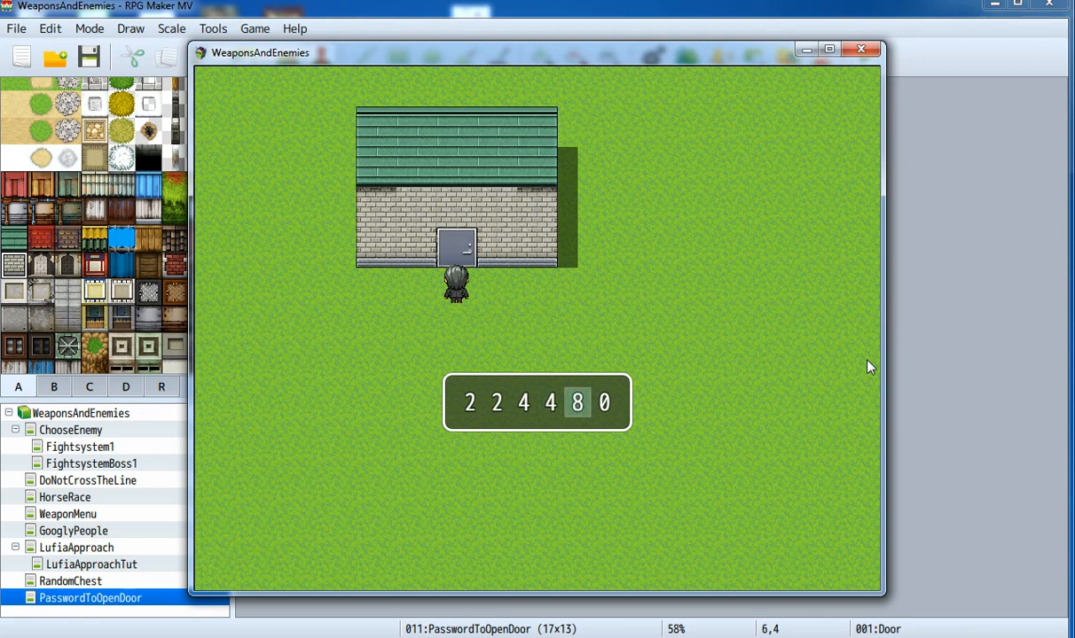
{"action": "key", "text": "Down"}
{"action": "key", "text": "Down"}
{"action": "key", "text": "Right"}
{"action": "key", "text": "Down"}
{"action": "key", "text": "Down"}
{"action": "key", "text": "Down"}
{"action": "key", "text": "Down"}
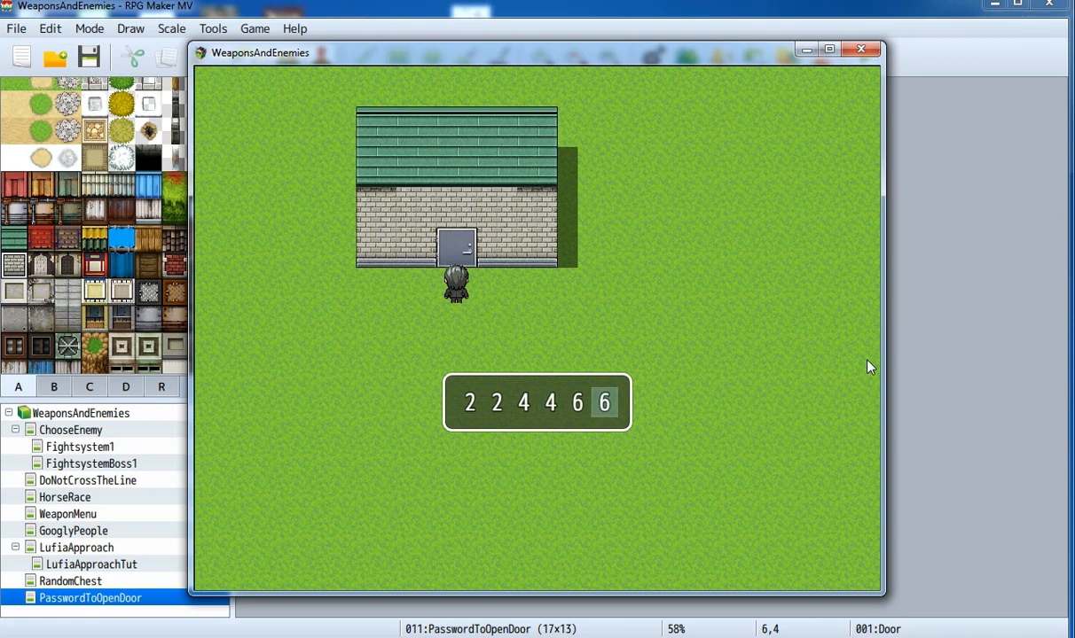
{"action": "key", "text": "Return"}
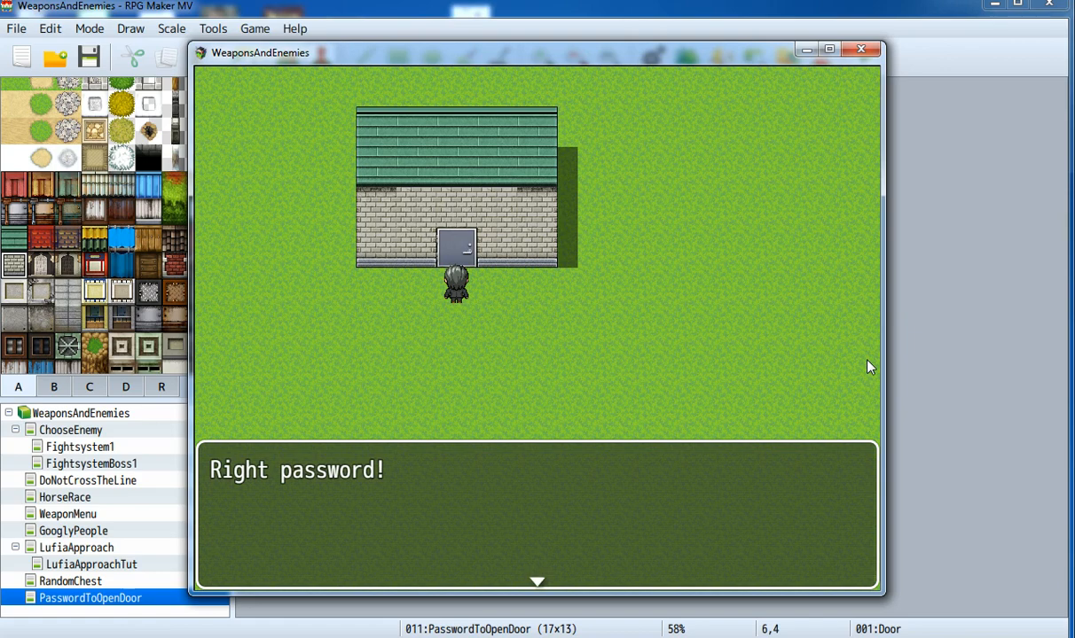
{"action": "key", "text": "Return"}
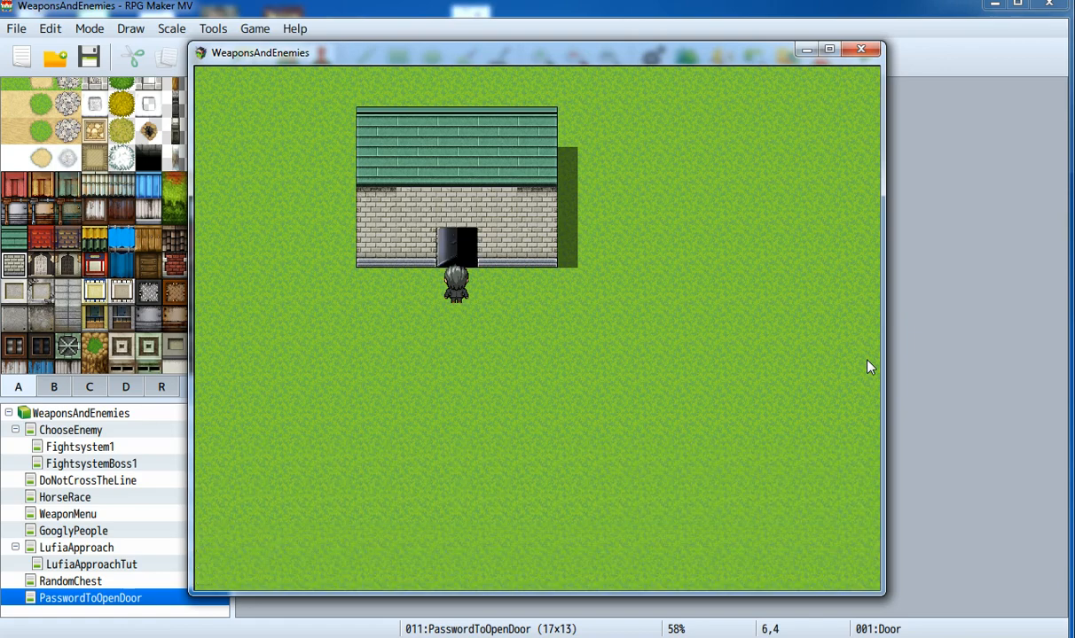
Step: Walk through the open door to be transferred below the house, then close the playtest
{"action": "key", "text": "Up"}
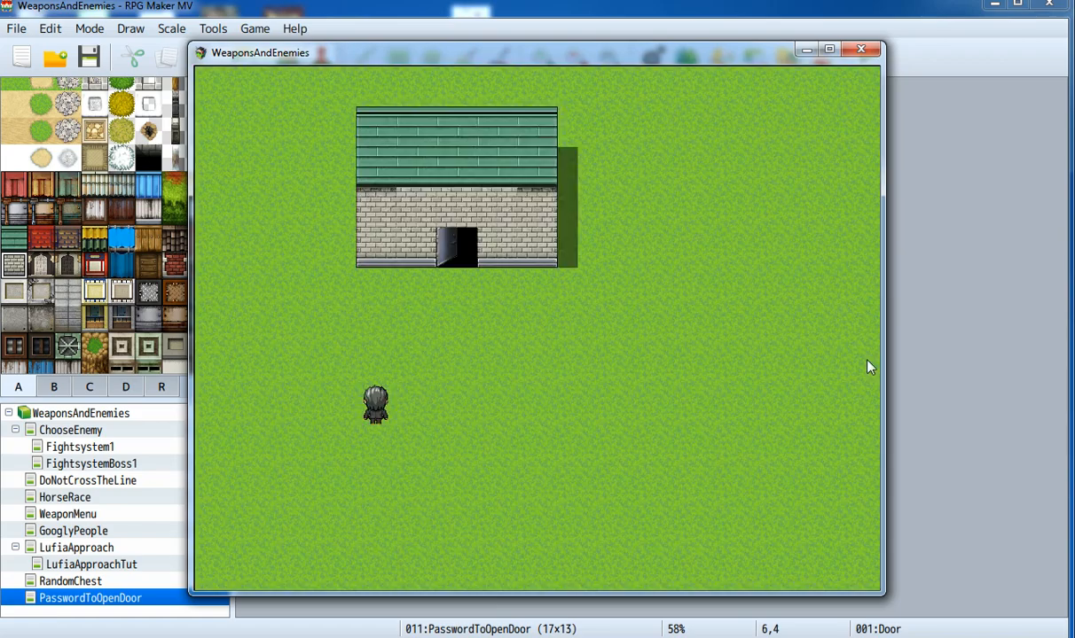
{"action": "key", "text": "Right"}
{"action": "key", "text": "Right"}
{"action": "key", "text": "Up"}
{"action": "key", "text": "Right"}
{"action": "key", "text": "Right"}
{"action": "key", "text": "Right"}
{"action": "key", "text": "Right"}
{"action": "key", "text": "Up"}
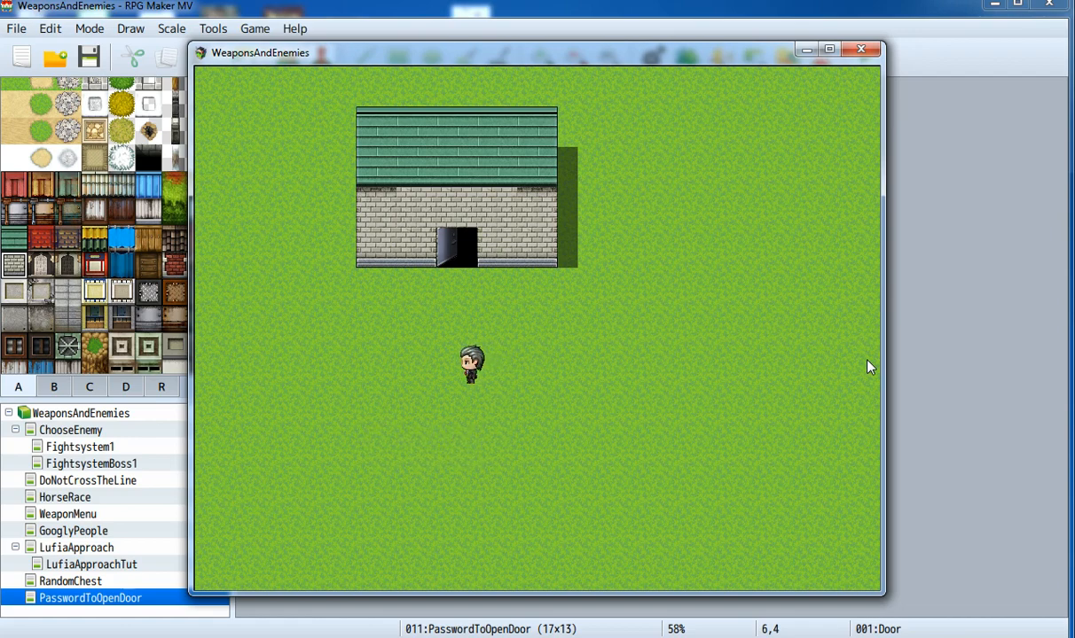
{"action": "left_click", "coordinate": [862, 53]}
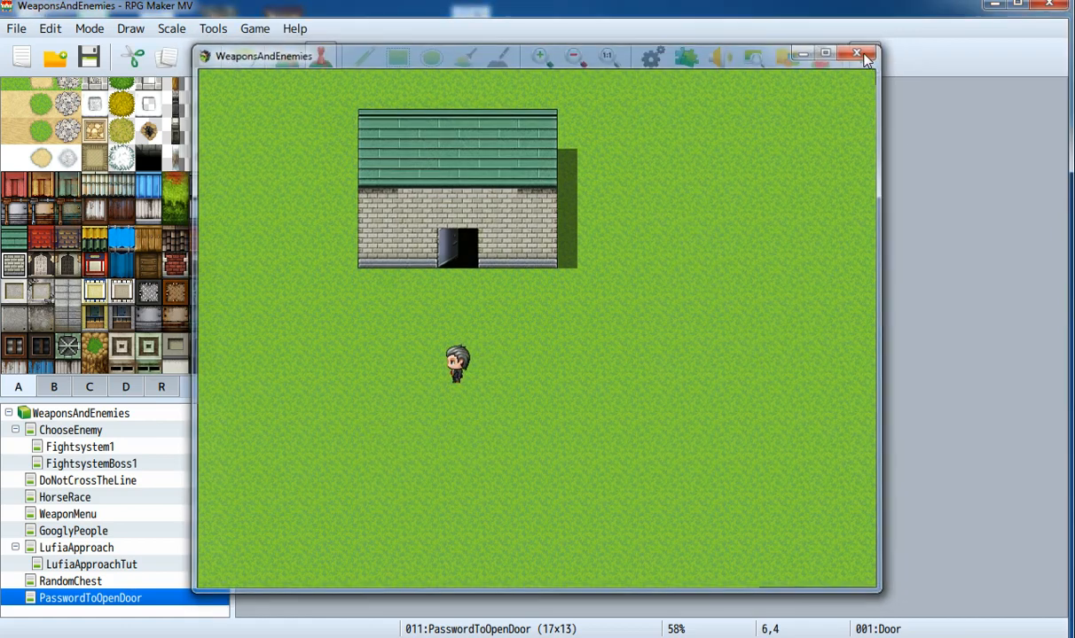